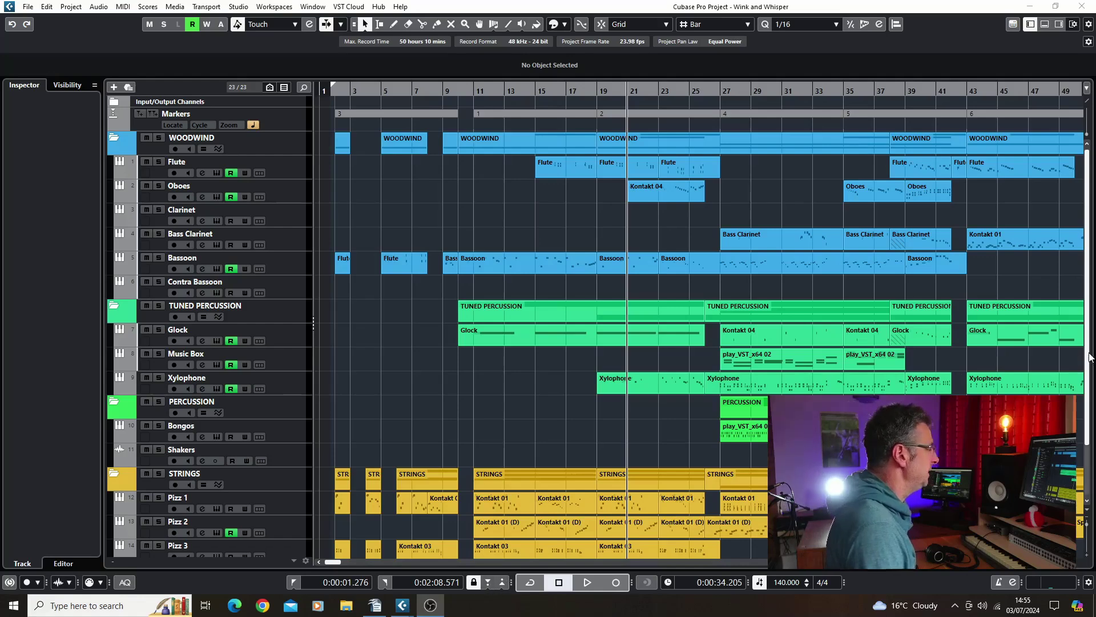
Scroll through the track list and select the Bassoon part at bars 10–18.
scroll(1090, 357, "down", 3)
scroll(1089, 400, "up", 3)
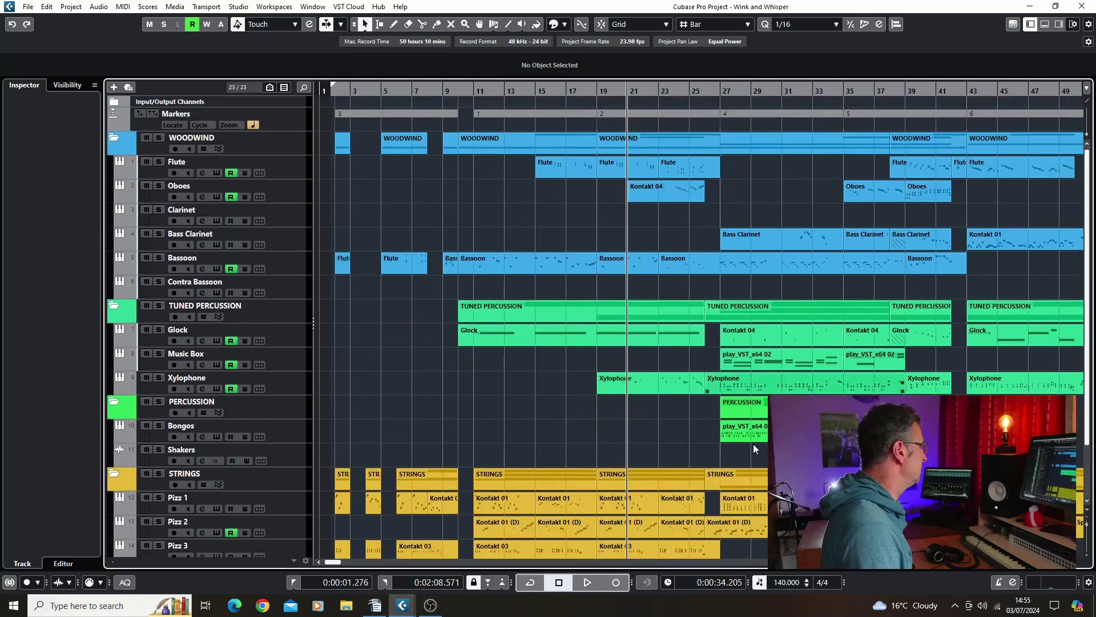
scroll(1091, 490, "down", 3)
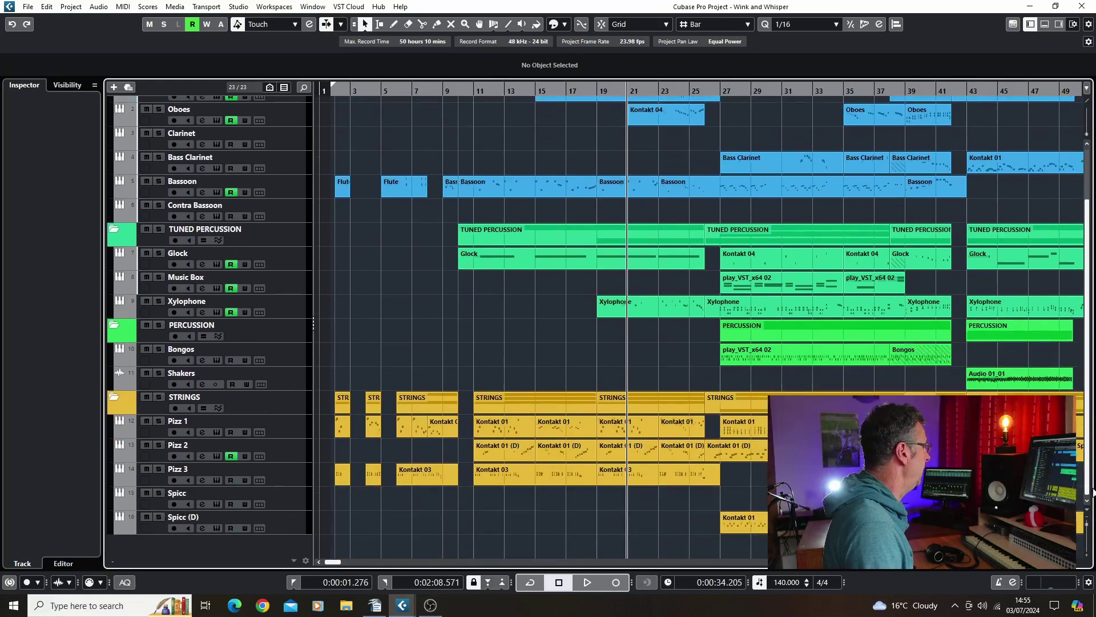
scroll(1092, 490, "up", 3)
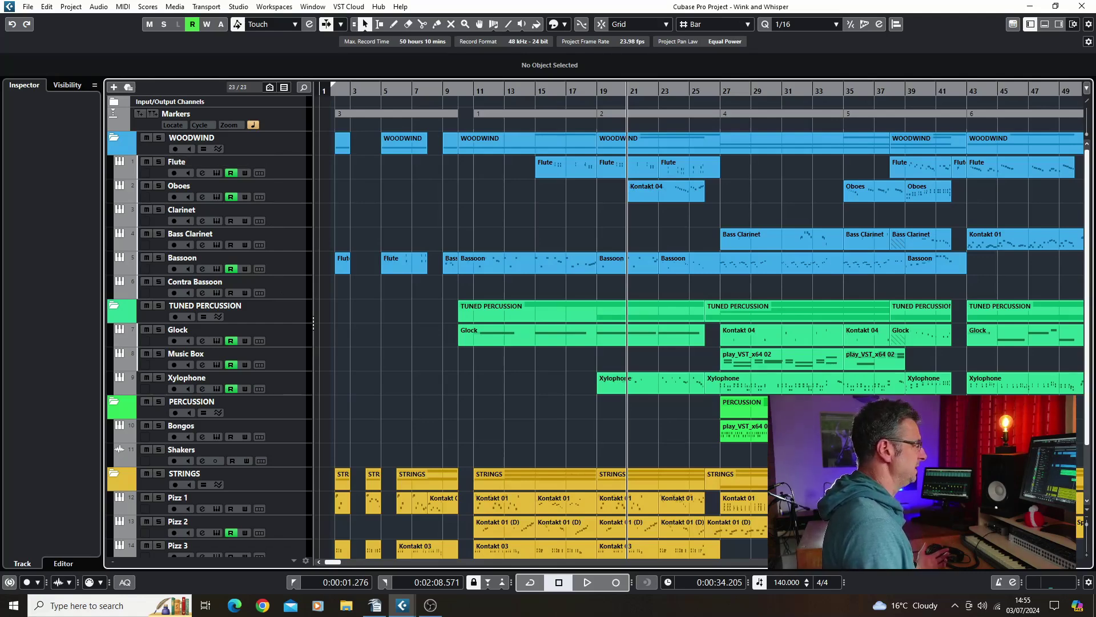
scroll(574, 423, "down", 3)
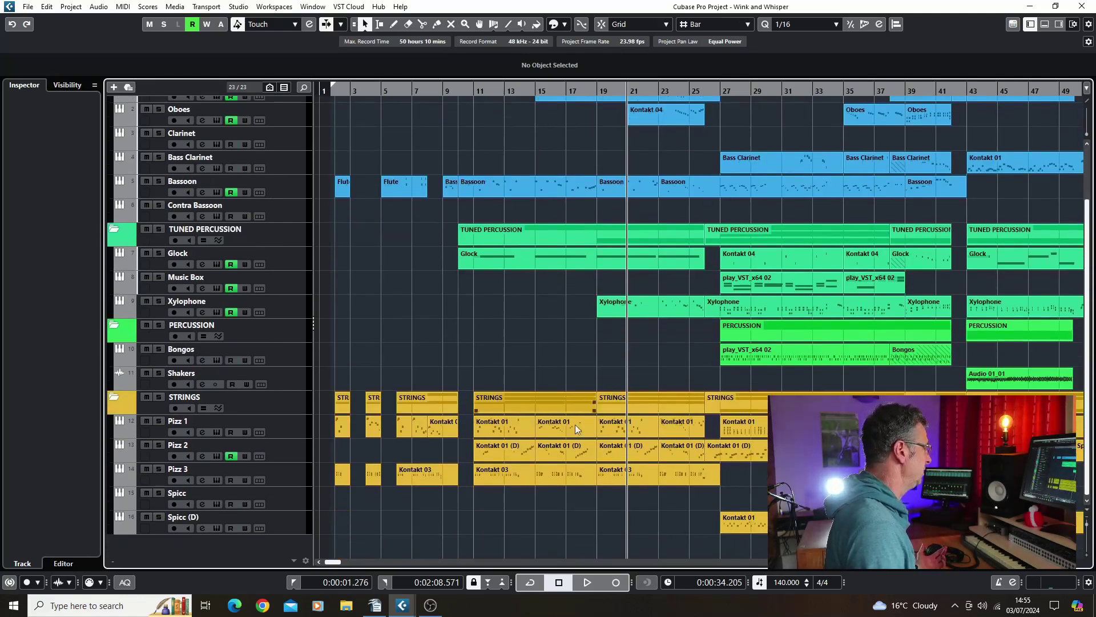
scroll(780, 251, "up", 3)
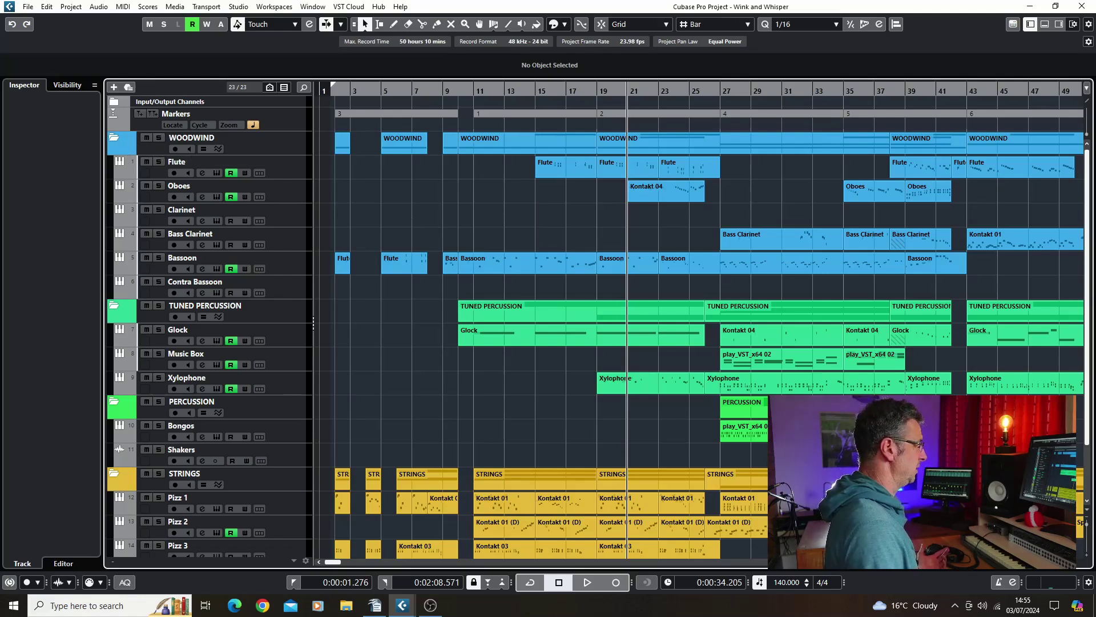
left_click(507, 256)
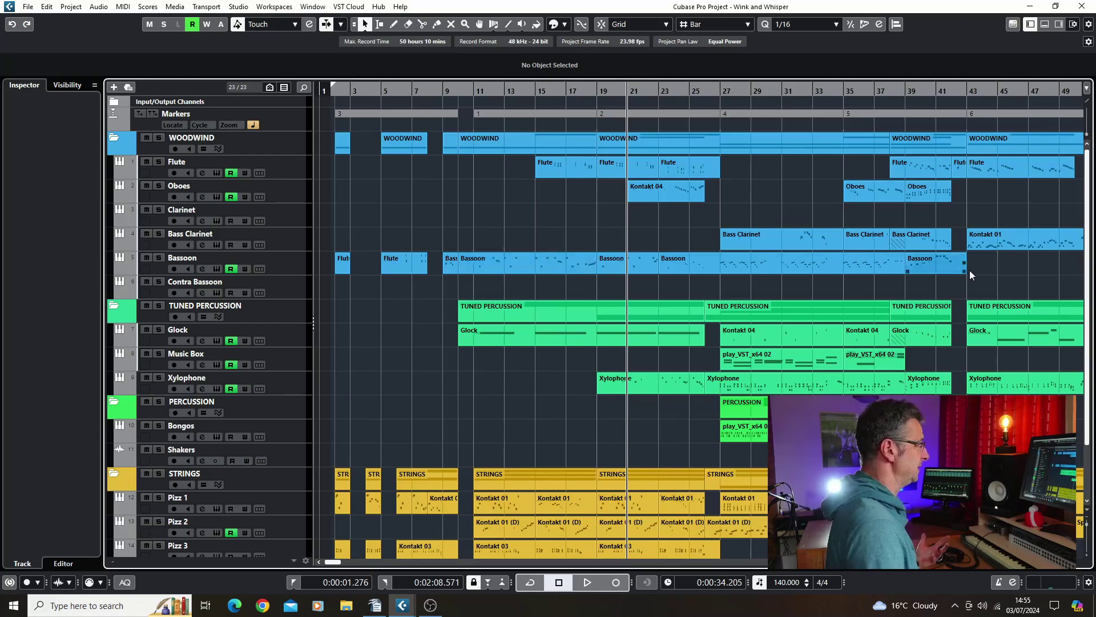
Scroll up and down to review the lanes from WOODWIND to Spicc (D).
left_click_drag(1090, 300, 1089, 337)
scroll(566, 436, "up", 2)
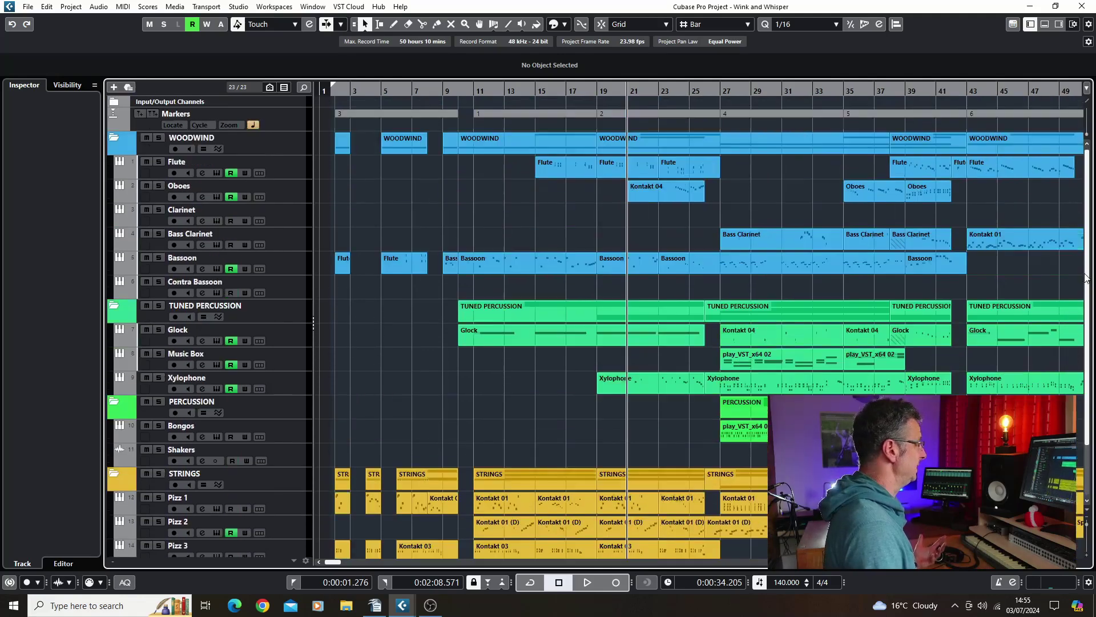
scroll(566, 436, "down", 3)
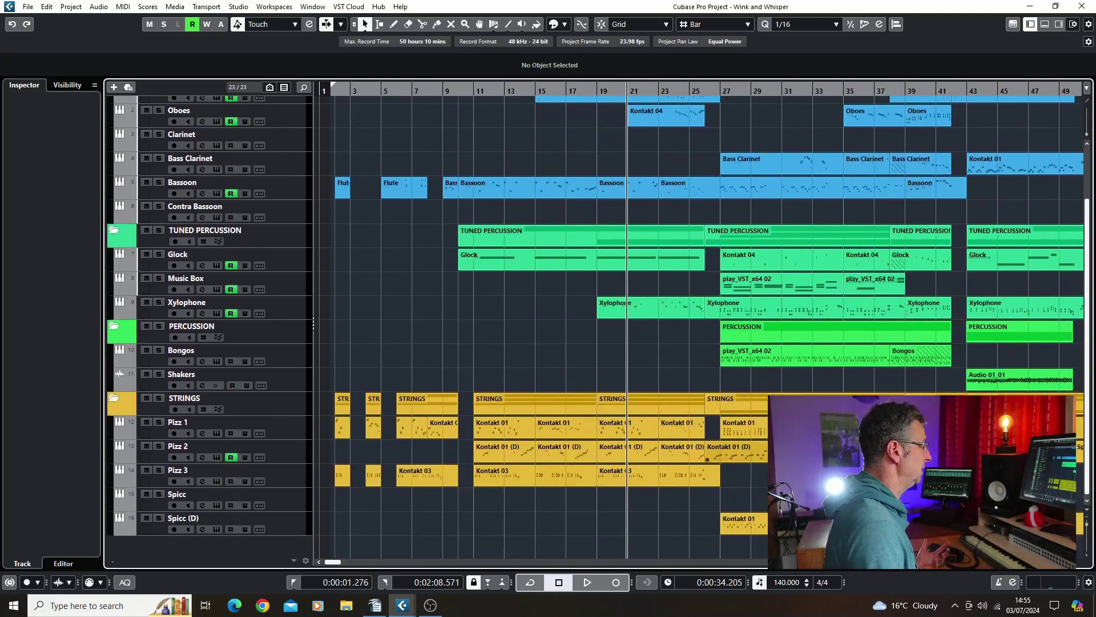
scroll(1086, 171, "up", 3)
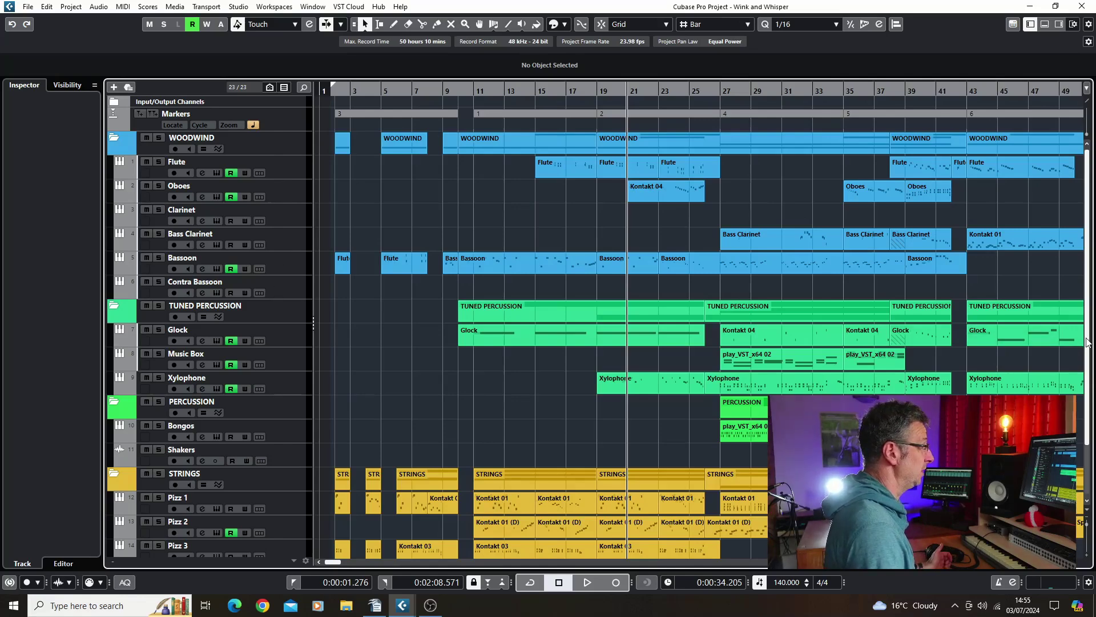
left_click_drag(1087, 342, 1087, 391)
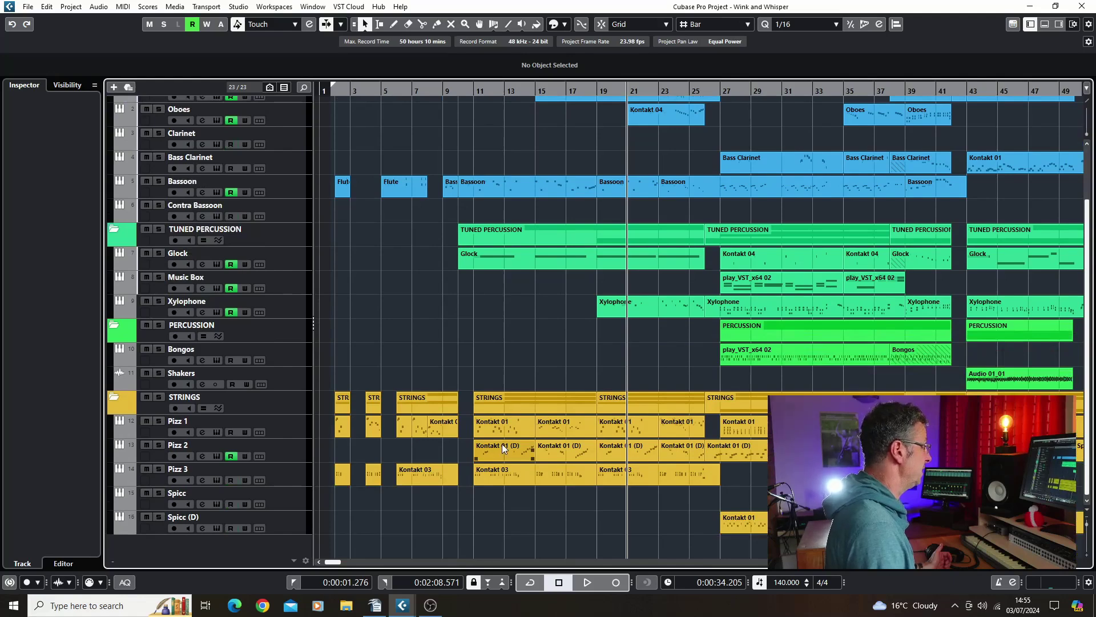
scroll(804, 339, "up", 3)
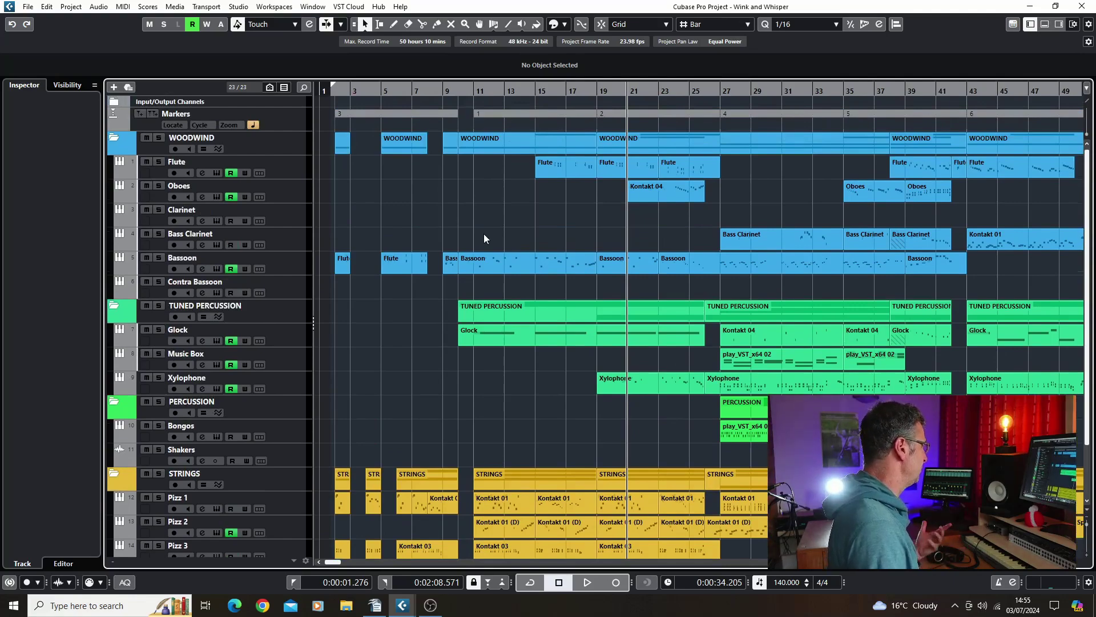
scroll(1088, 392, "down", 3)
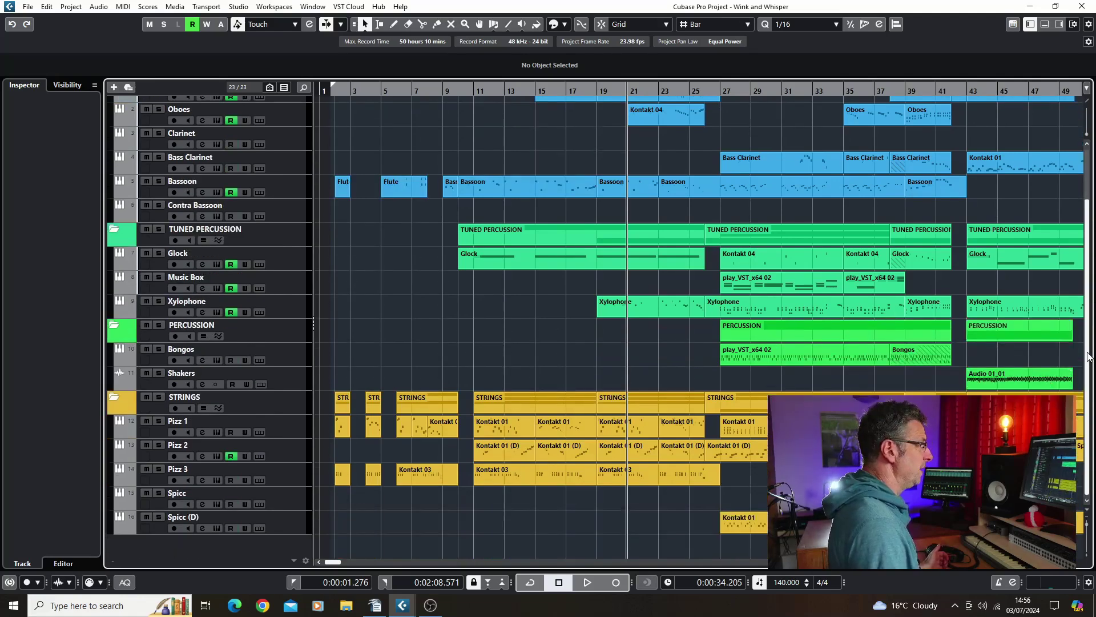
scroll(1085, 308, "up", 3)
scroll(1085, 308, "up", 1)
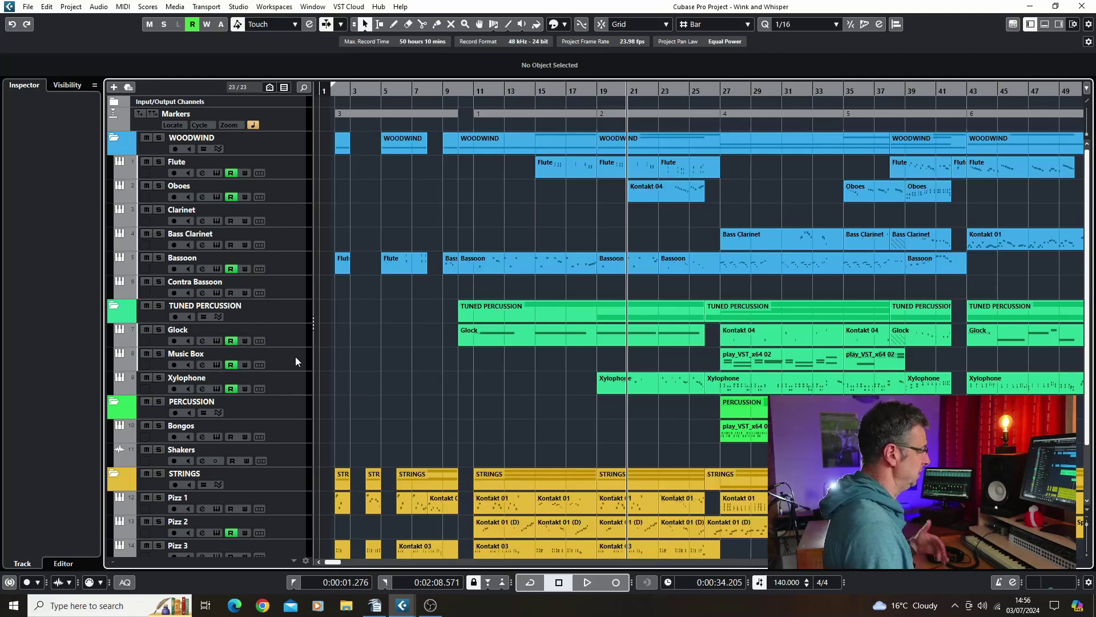
scroll(350, 426, "down", 3)
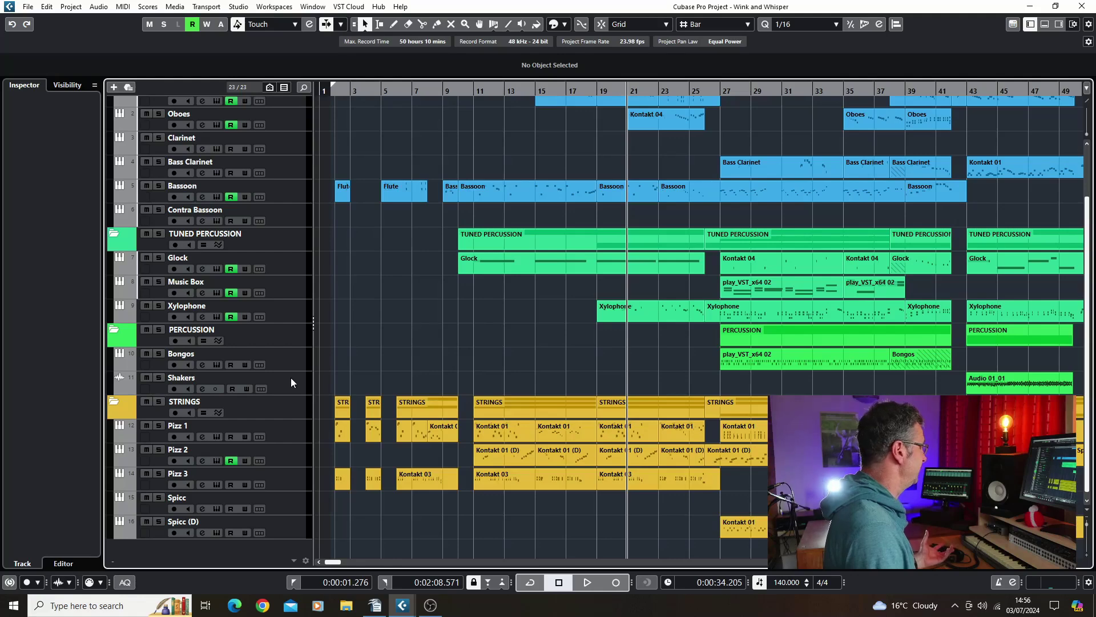
scroll(764, 166, "up", 3)
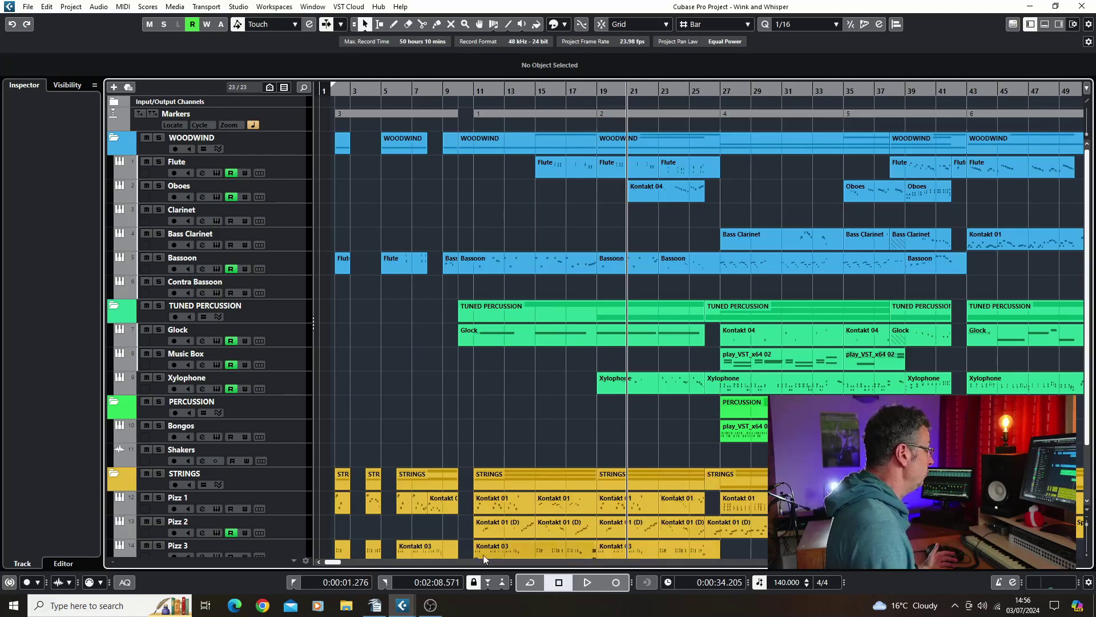
Zoom out with G, shrink all track heights, then zoom back to bars 1–69 with H.
left_click_drag(337, 562, 341, 563)
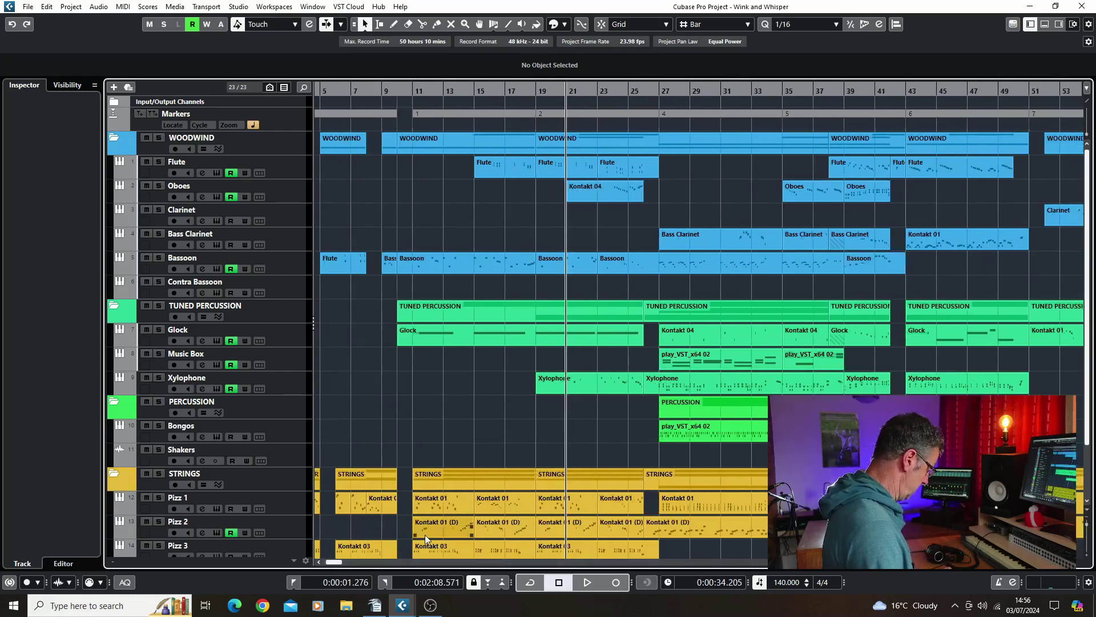
key("g")
key("g")
key("g")
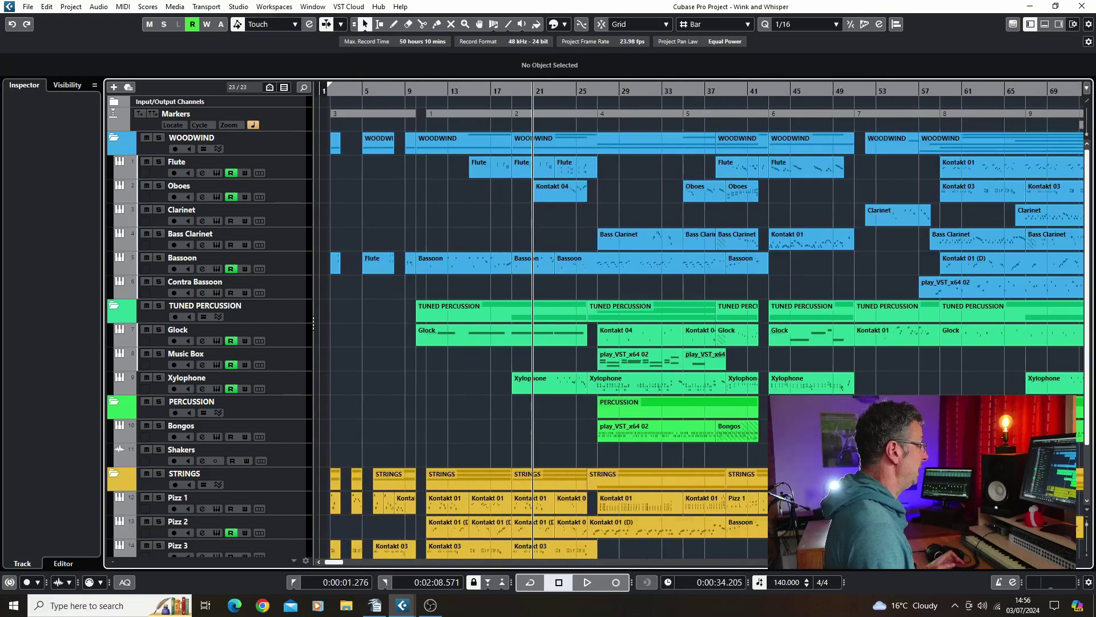
left_click(1085, 521)
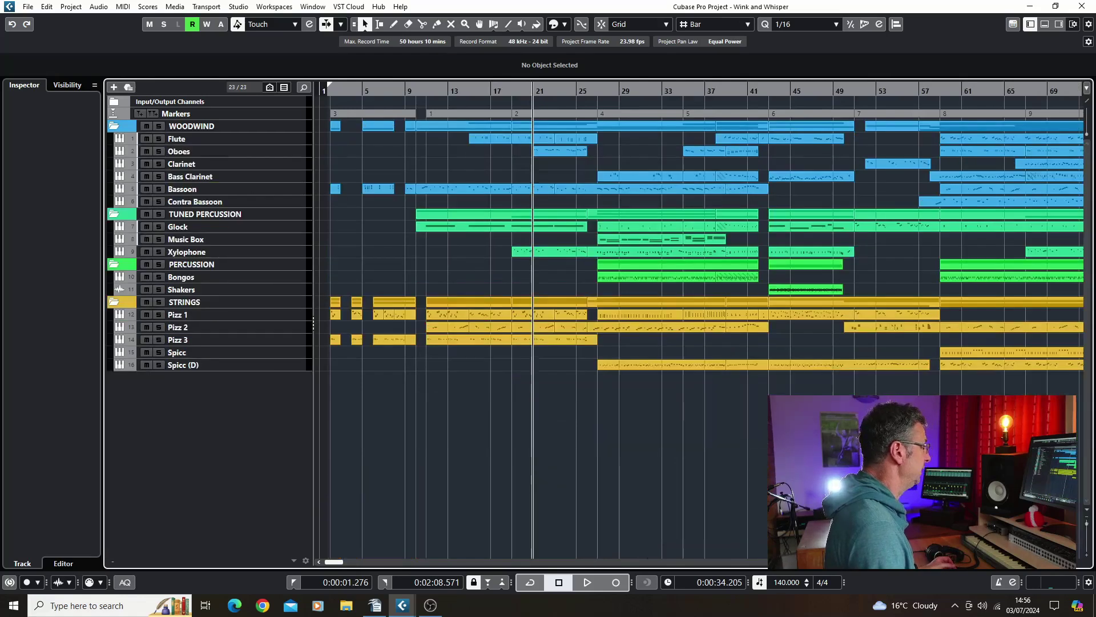
key("g")
key("g")
key("h")
key("h")
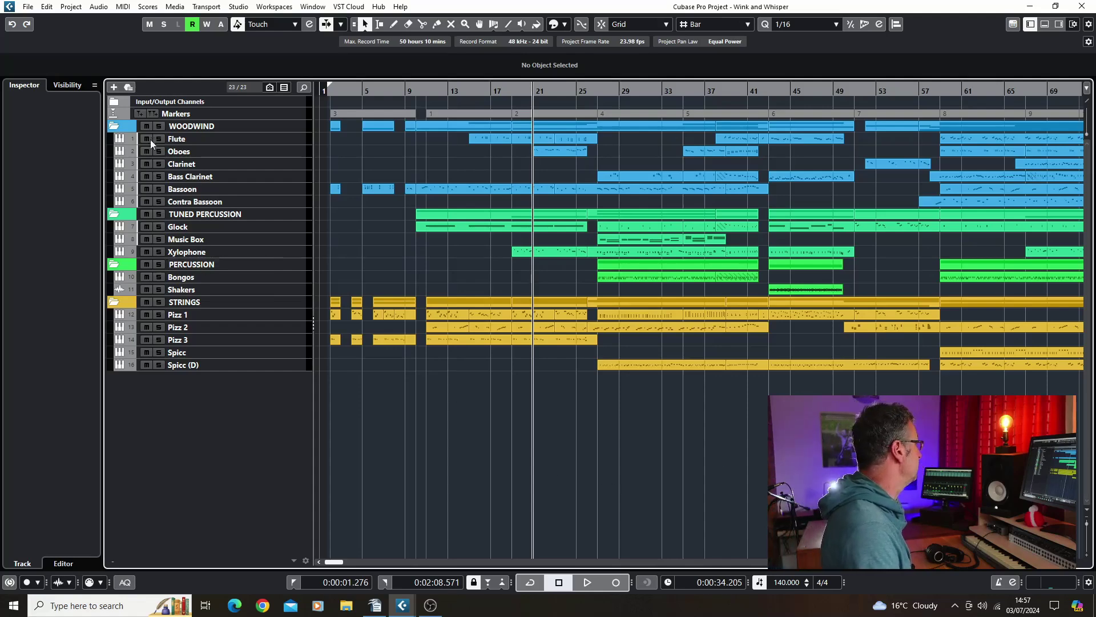
Solo the WOODWIND folder, leaving TUNED PERCUSSION muted rather than soloed.
left_click(159, 127)
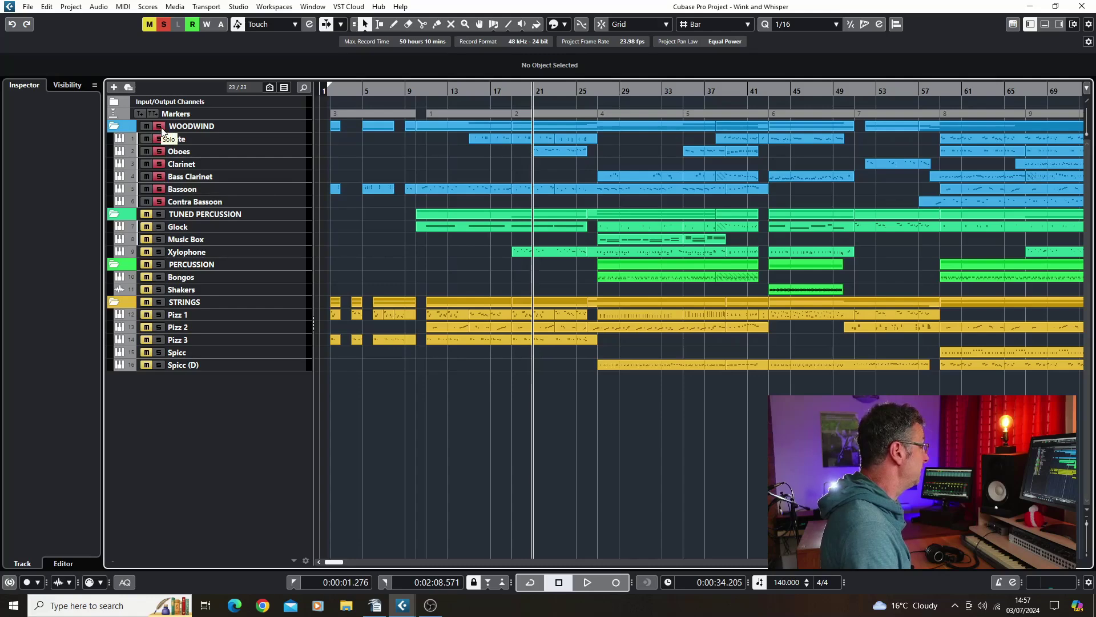
left_click(161, 214)
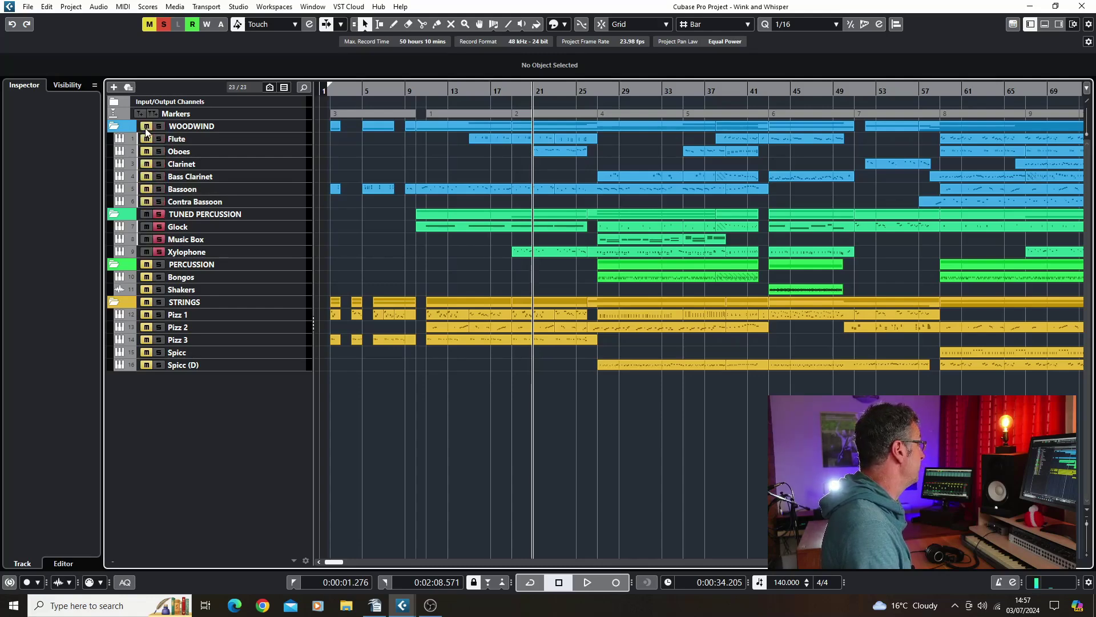
left_click(148, 216)
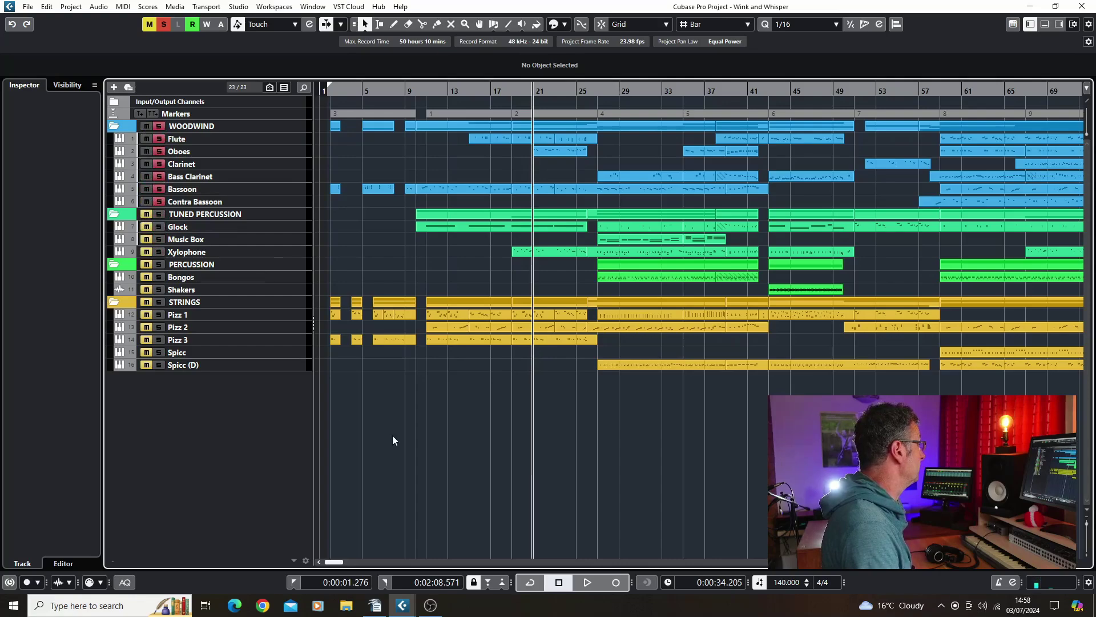
Name the audio mixdown 'Wink and Whisper_Woodwind_STEM'.
left_click(46, 7)
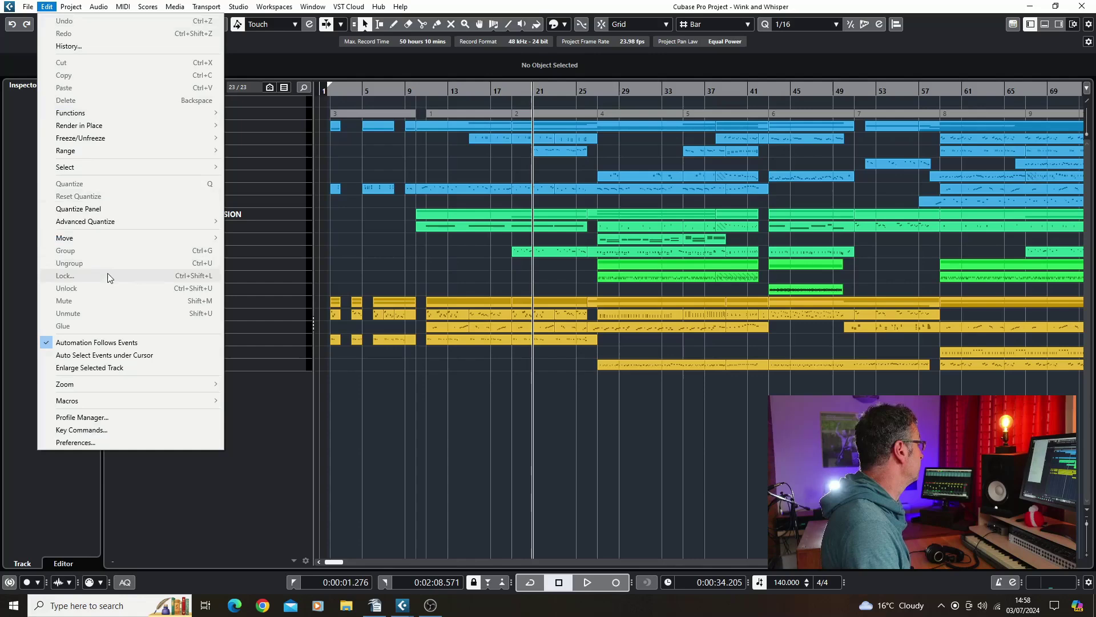
mouse_move(29, 8)
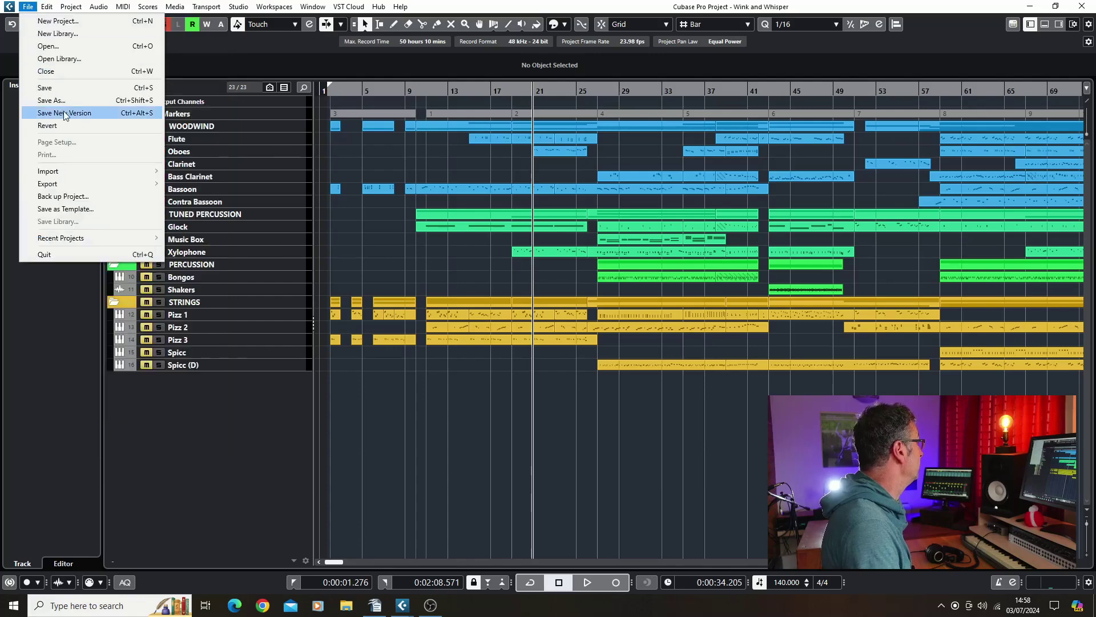
mouse_move(157, 184)
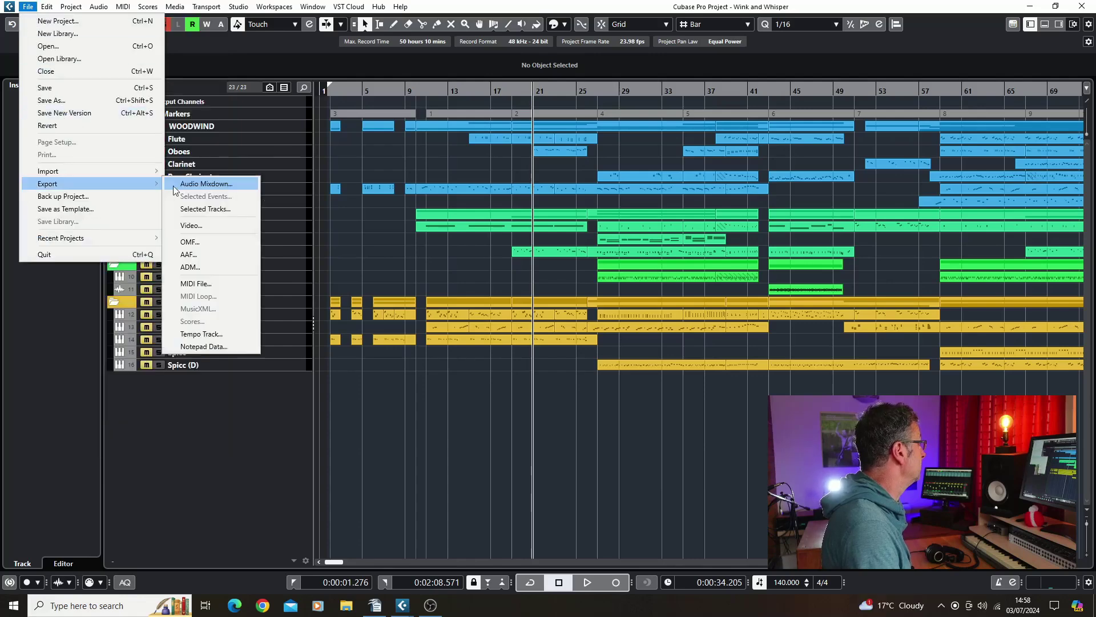
left_click(175, 188)
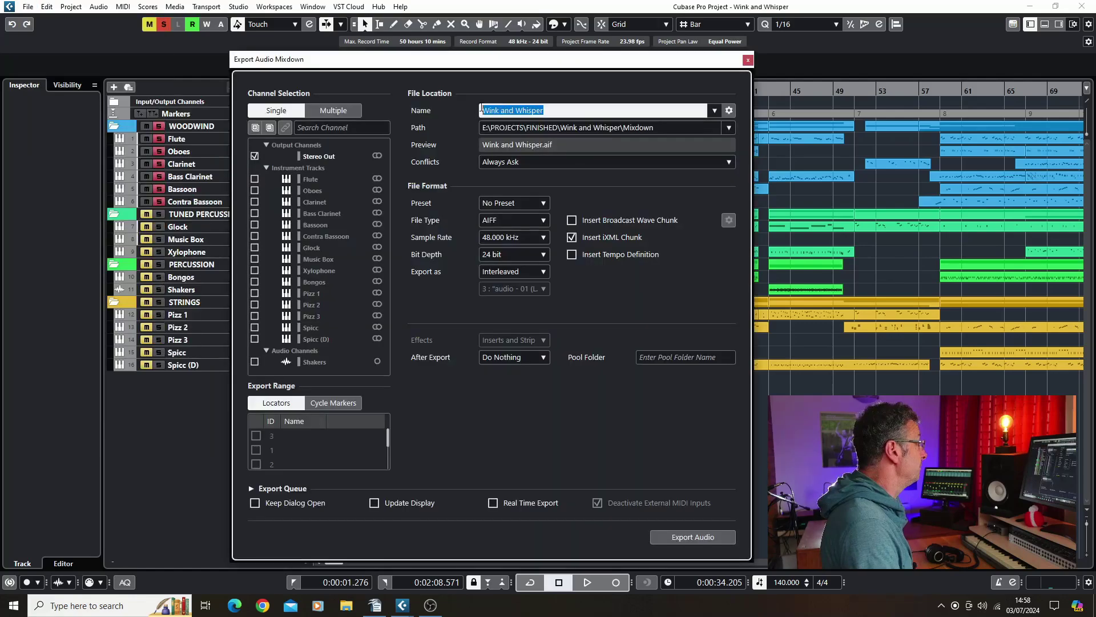
key("BackSpace")
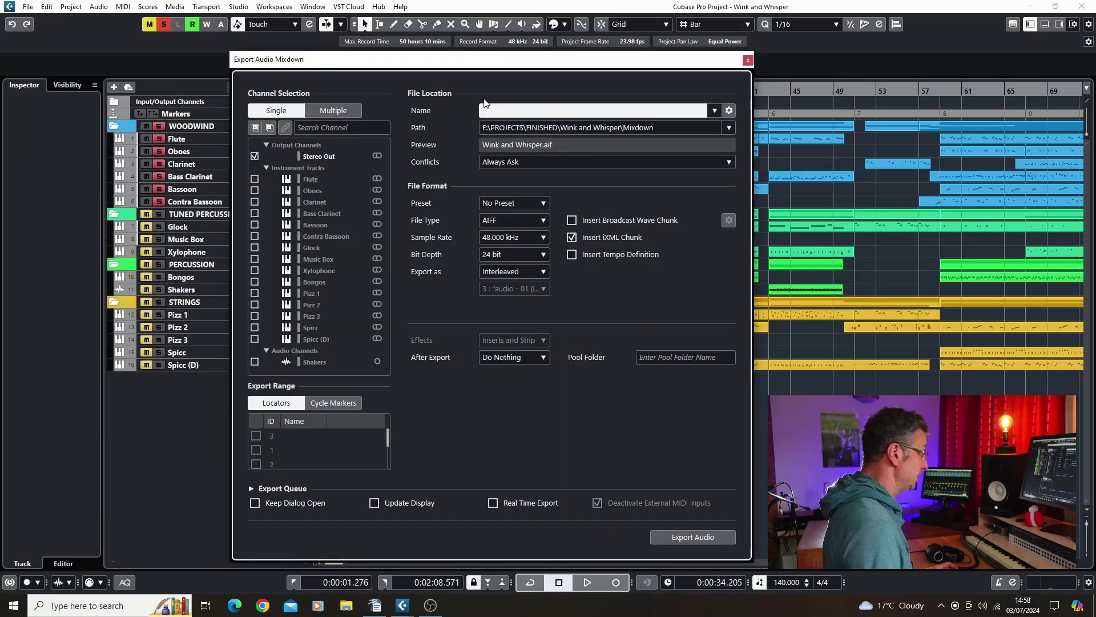
type("Win")
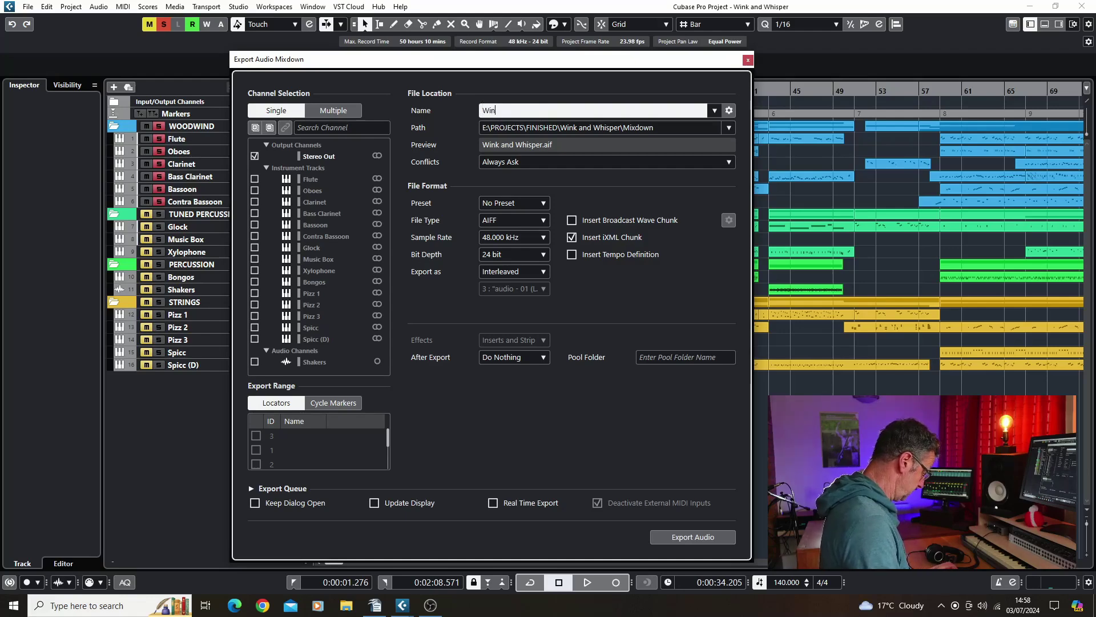
type("k and Whi")
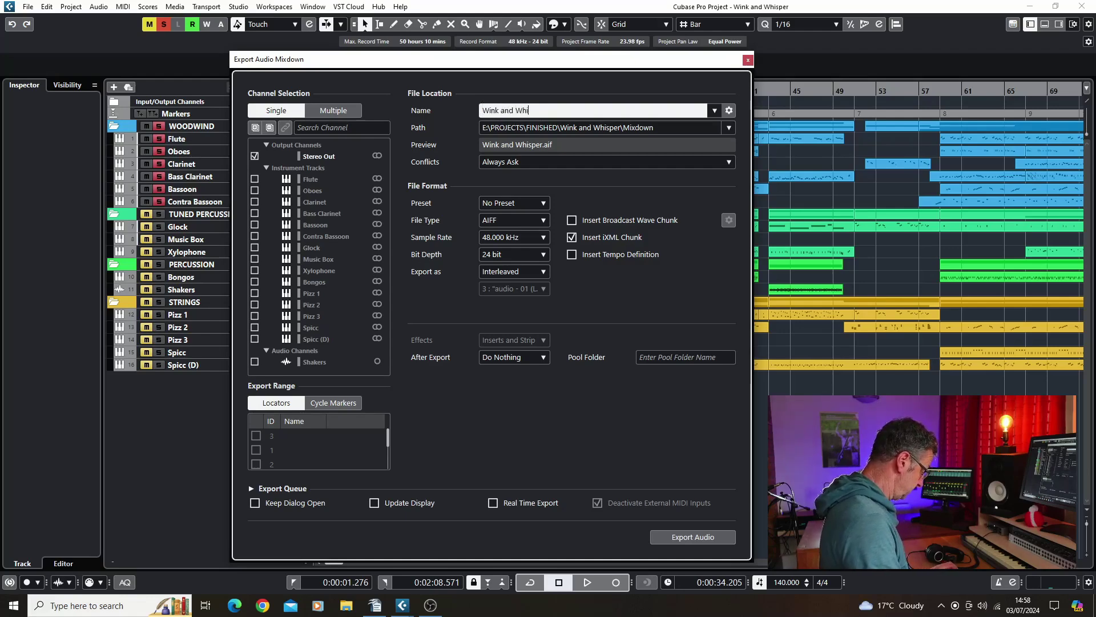
type("sper")
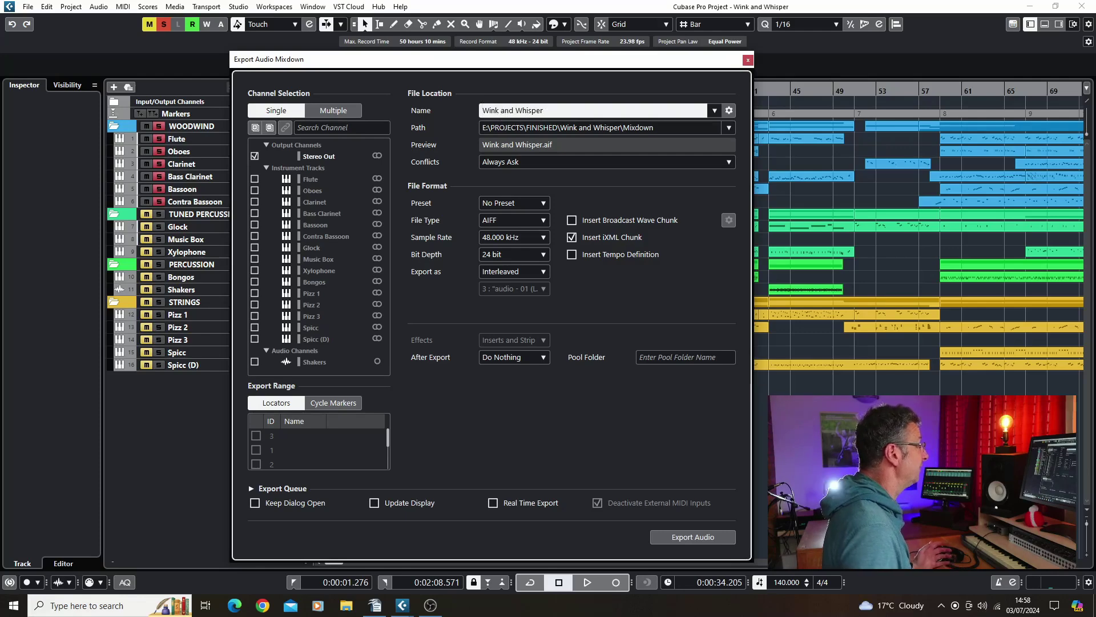
type("_Woodwind")
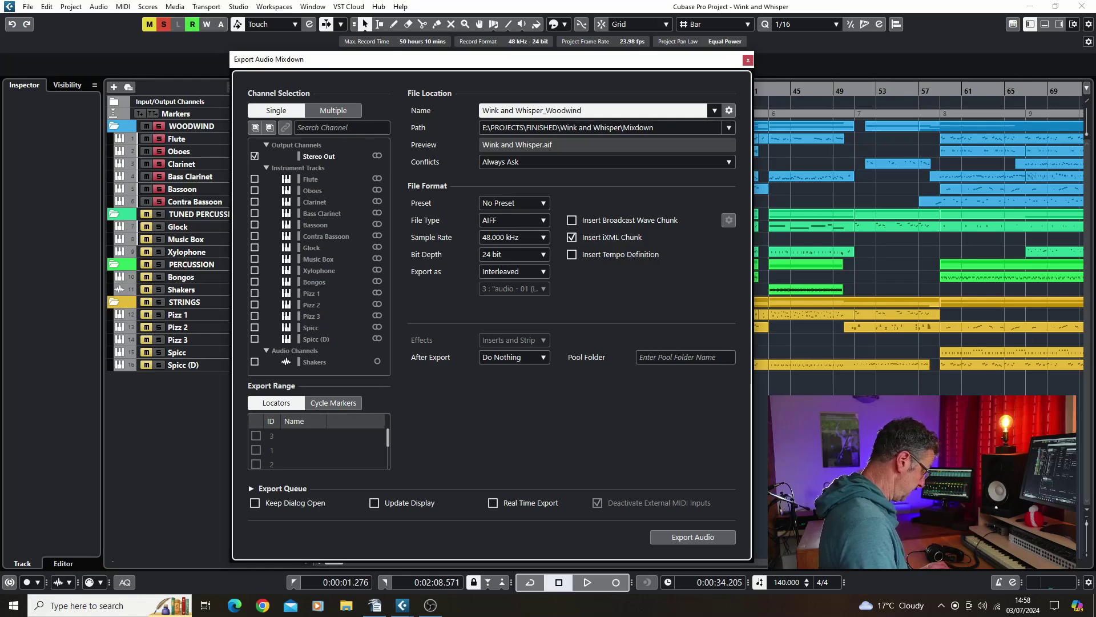
type("_STEM")
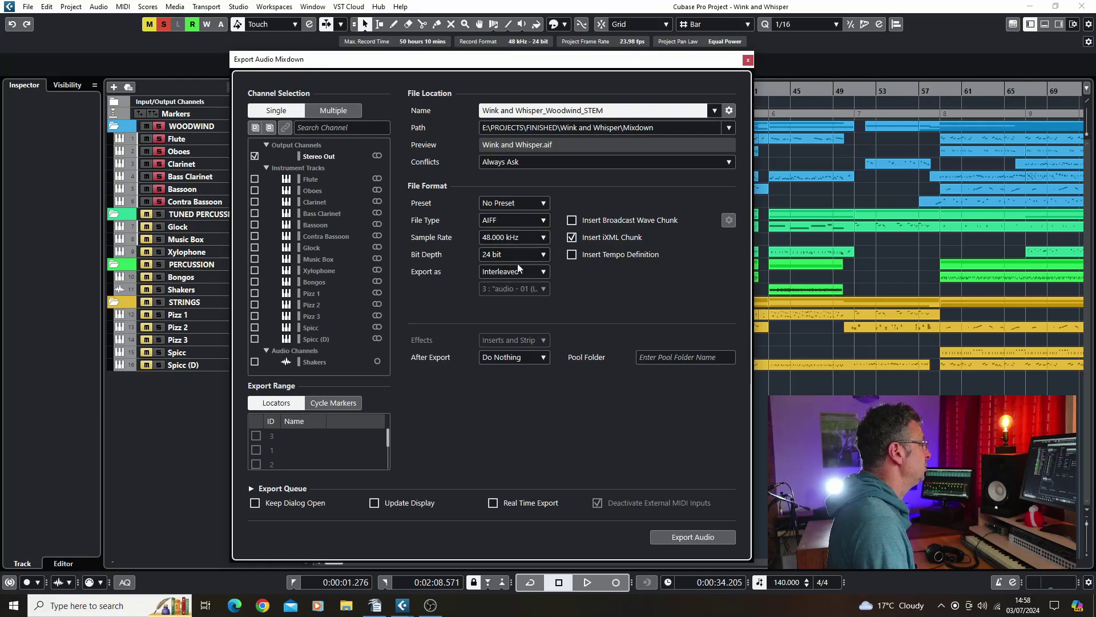
Keep the Mixdown export folder, set After Export to Create Audio Track, and close the dialog.
left_click(730, 127)
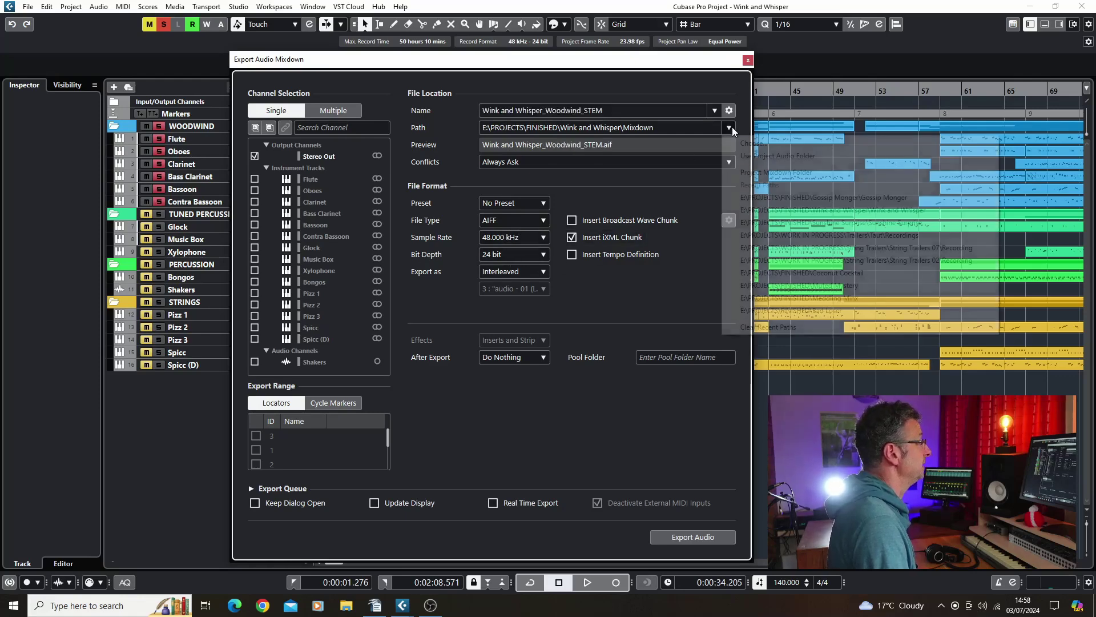
left_click(730, 127)
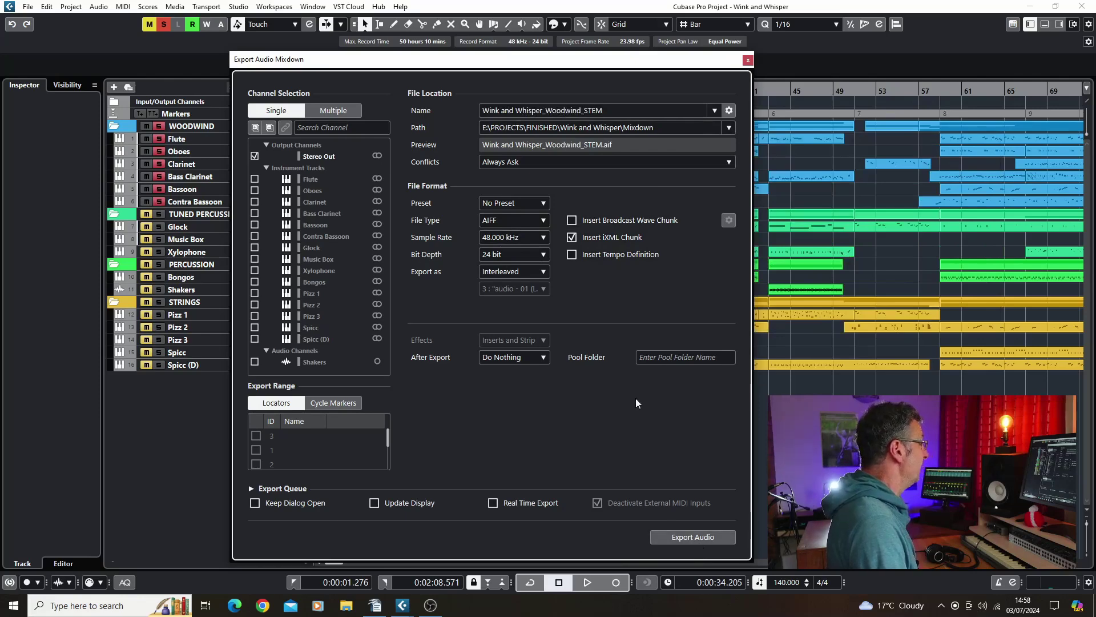
left_click(543, 359)
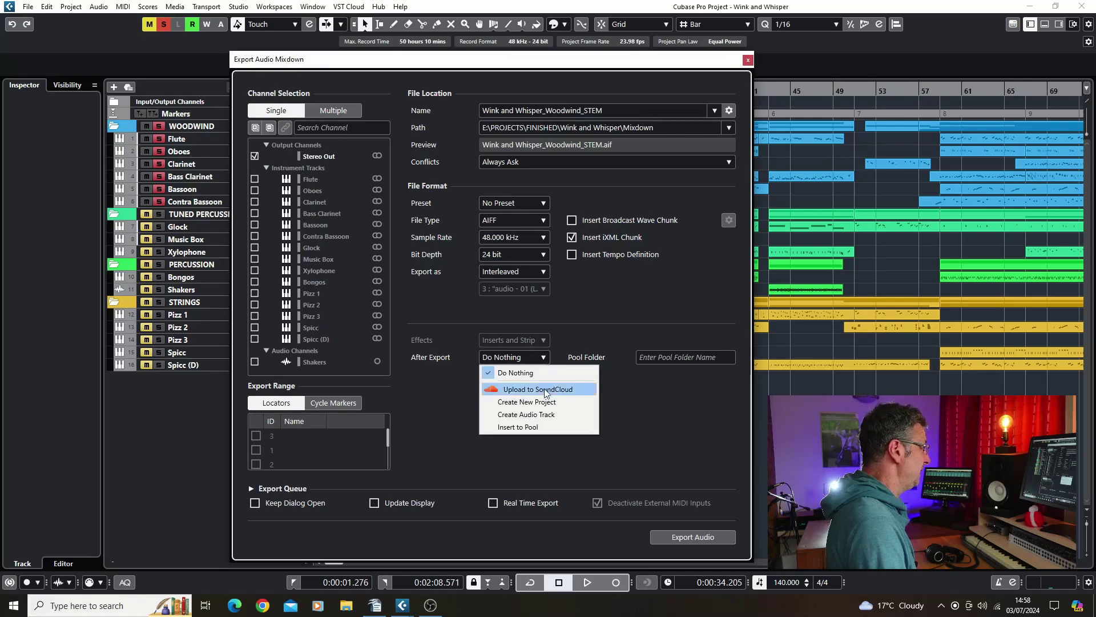
left_click(550, 422)
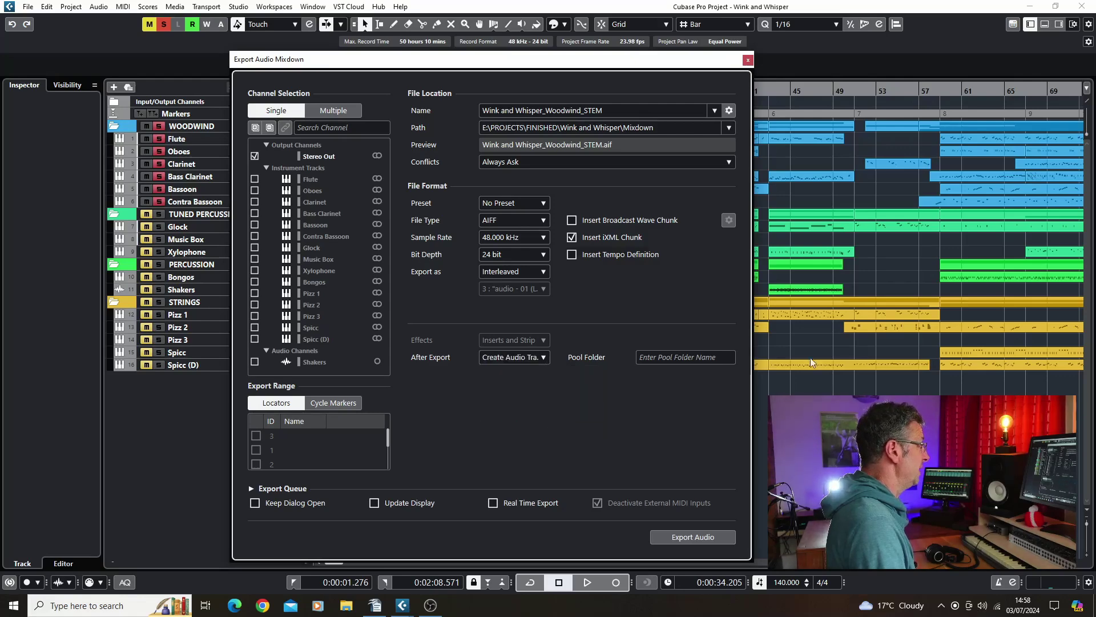
left_click(747, 61)
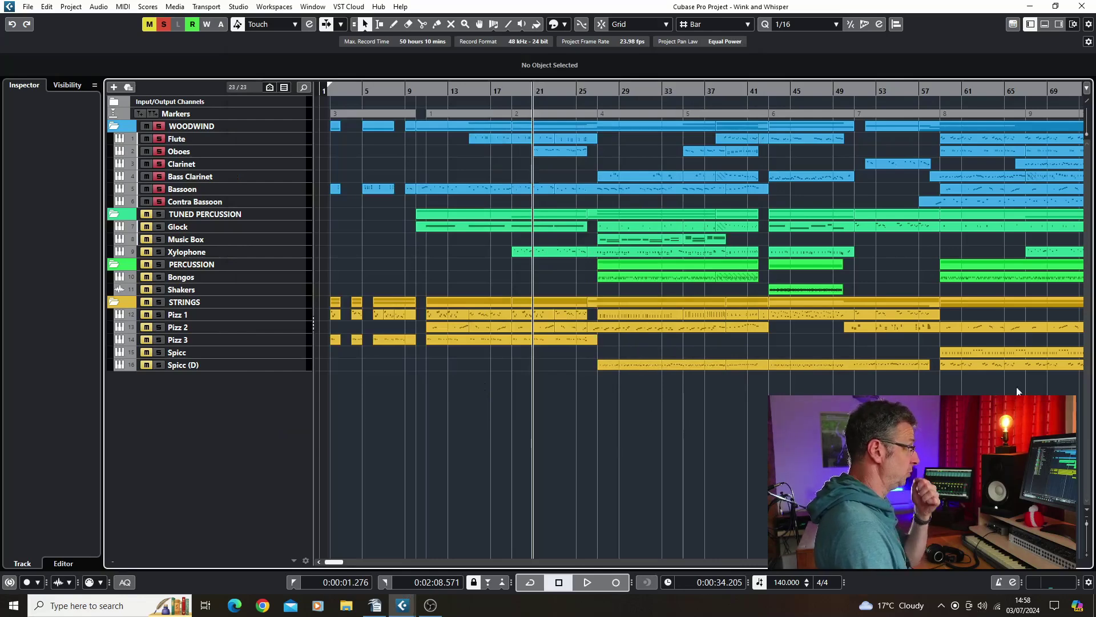
Move the solo from WOODWIND to TUNED PERCUSSION and rename the mixdown 'Wink and Whisper_Tuned Perc_STEM'.
left_click(159, 214)
left_click(159, 125)
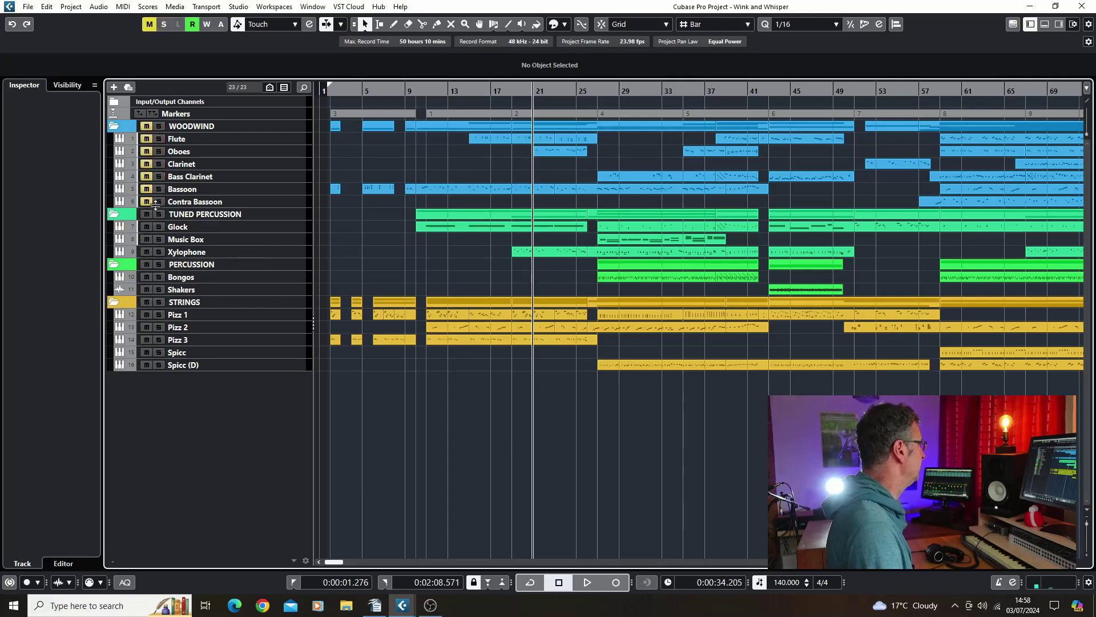
left_click(28, 6)
mouse_move(93, 181)
left_click(192, 185)
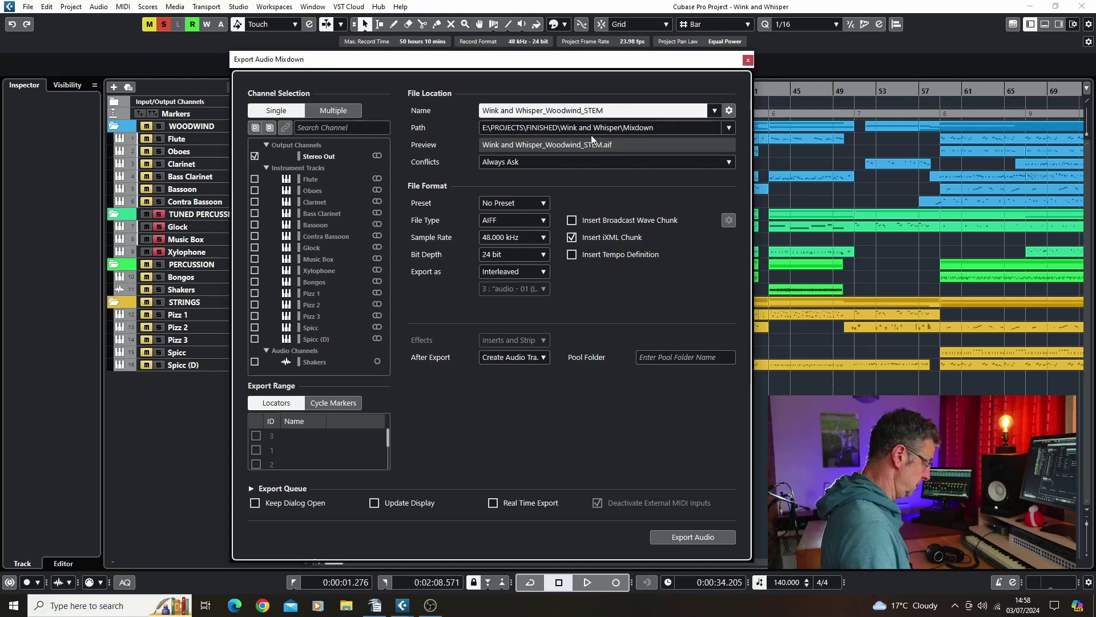
key("BackSpace")
key("BackSpace")
key("BackSpace")
key("BackSpace")
key("BackSpace")
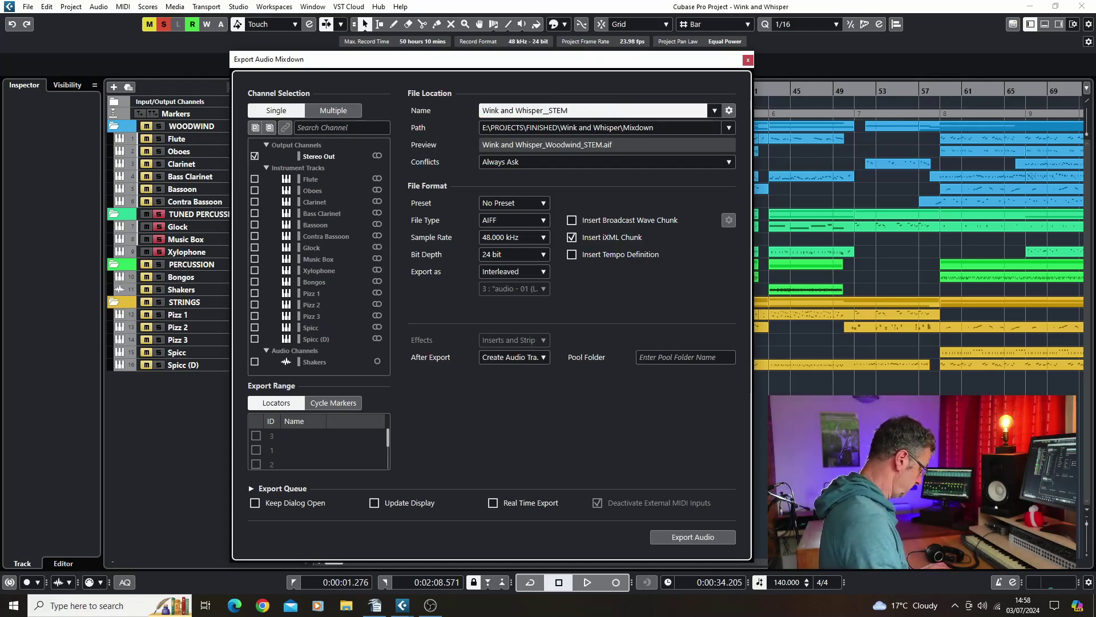
type("Tuned Perc")
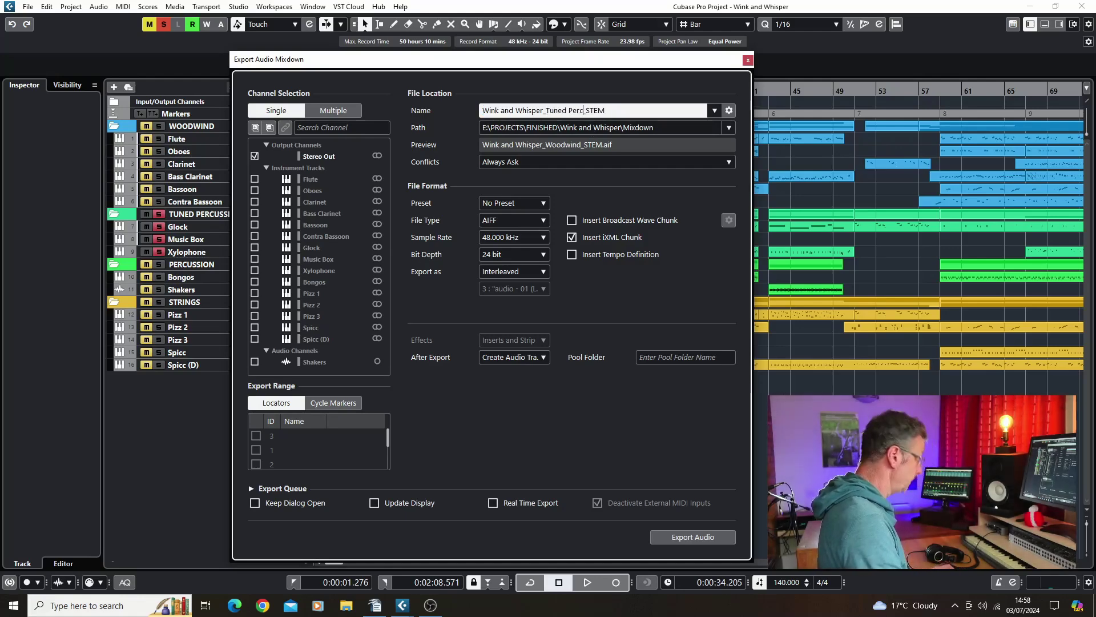
left_click(748, 60)
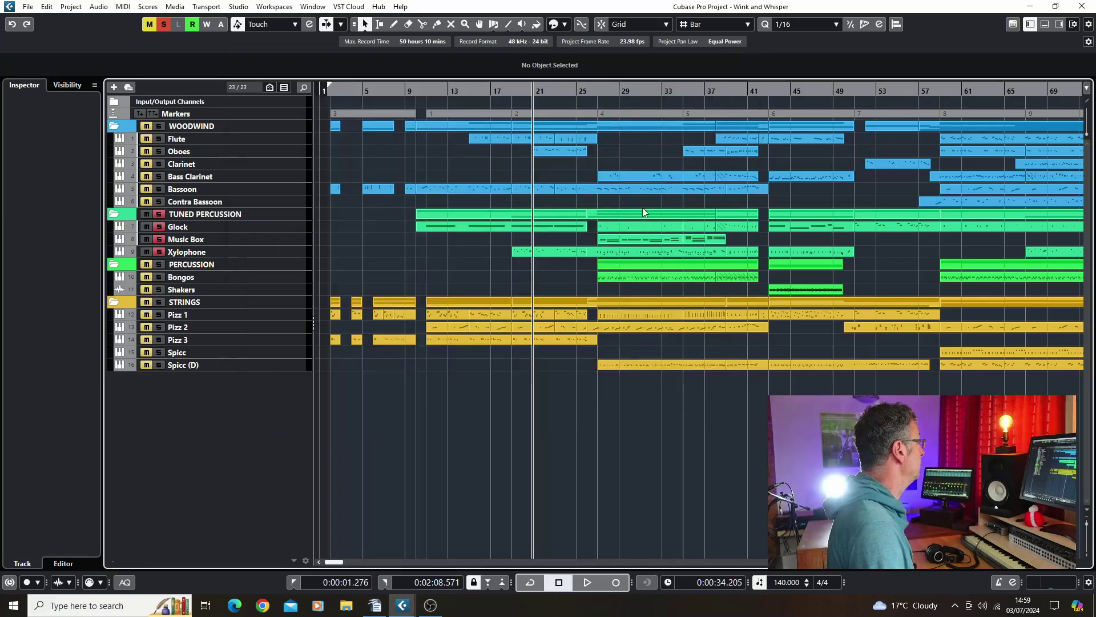
left_click(28, 6)
mouse_move(81, 184)
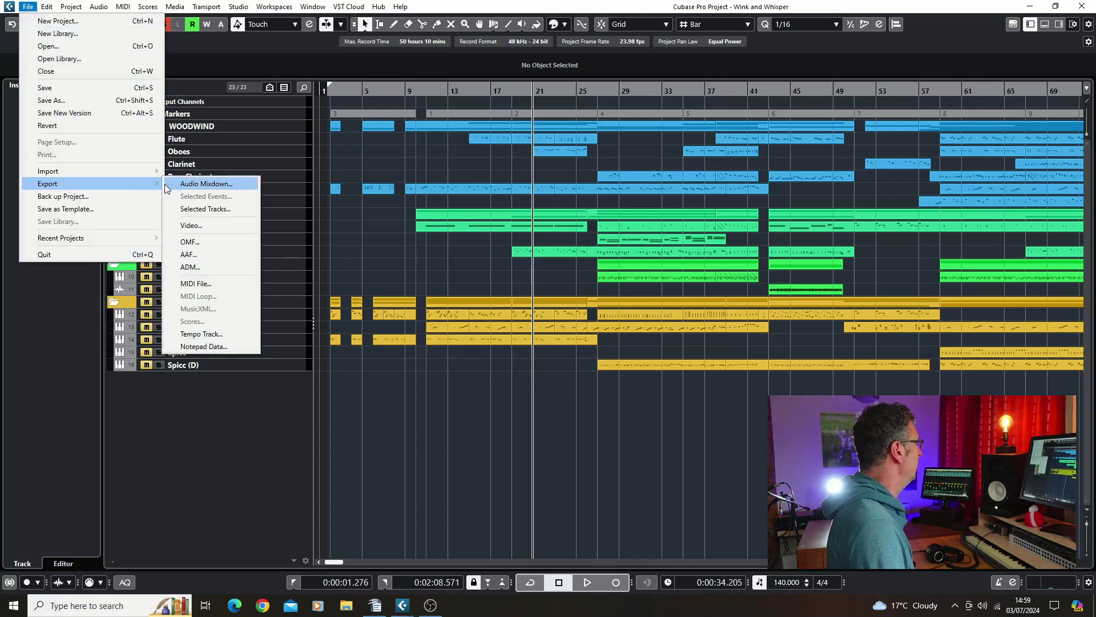
left_click(190, 183)
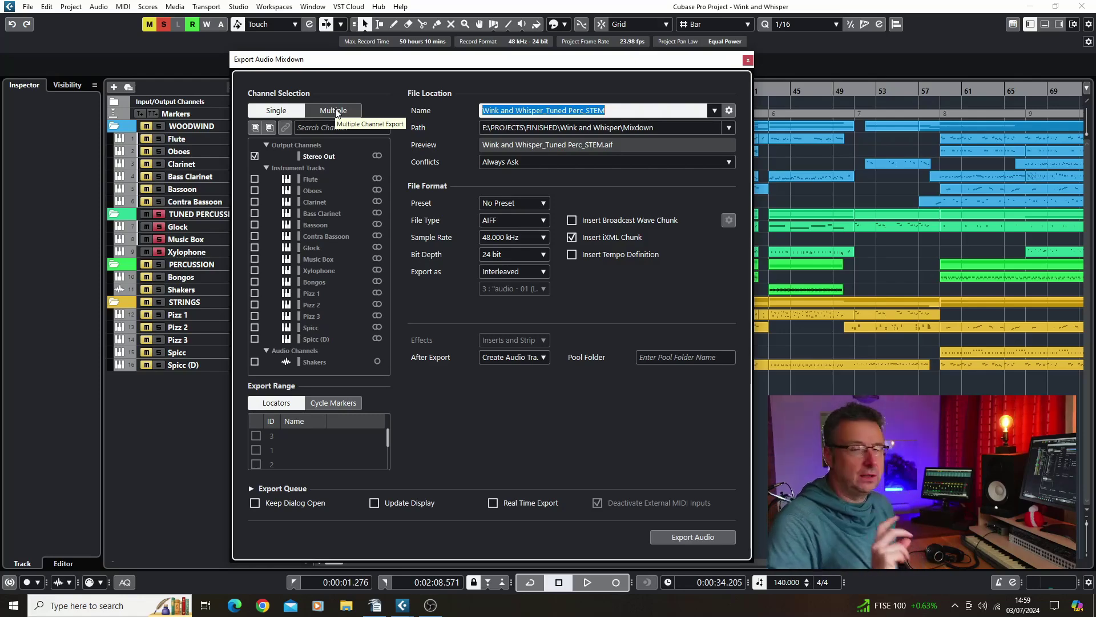
left_click(747, 59)
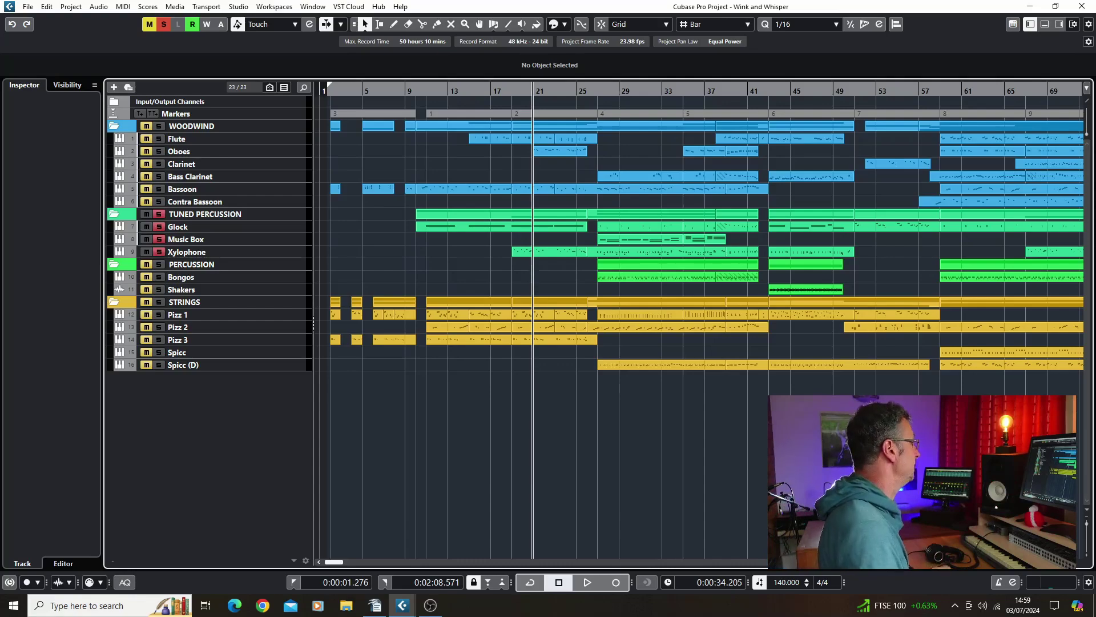
Zoom in and put the playback position at the song's start, bar 1.
key("h")
key("h")
key("h")
key("h")
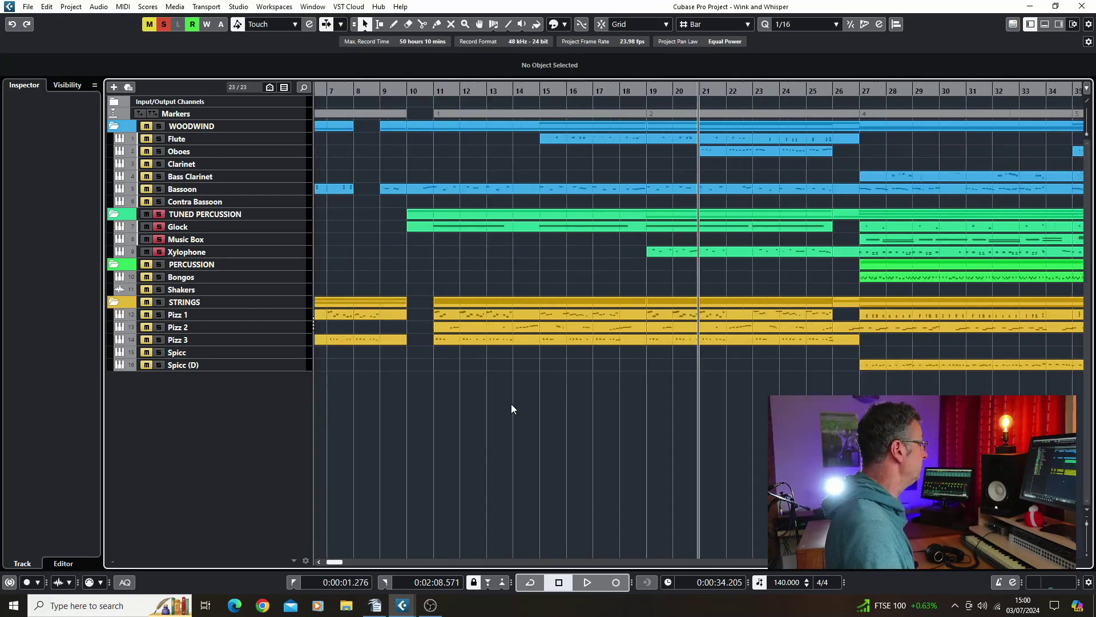
left_click_drag(340, 566, 334, 565)
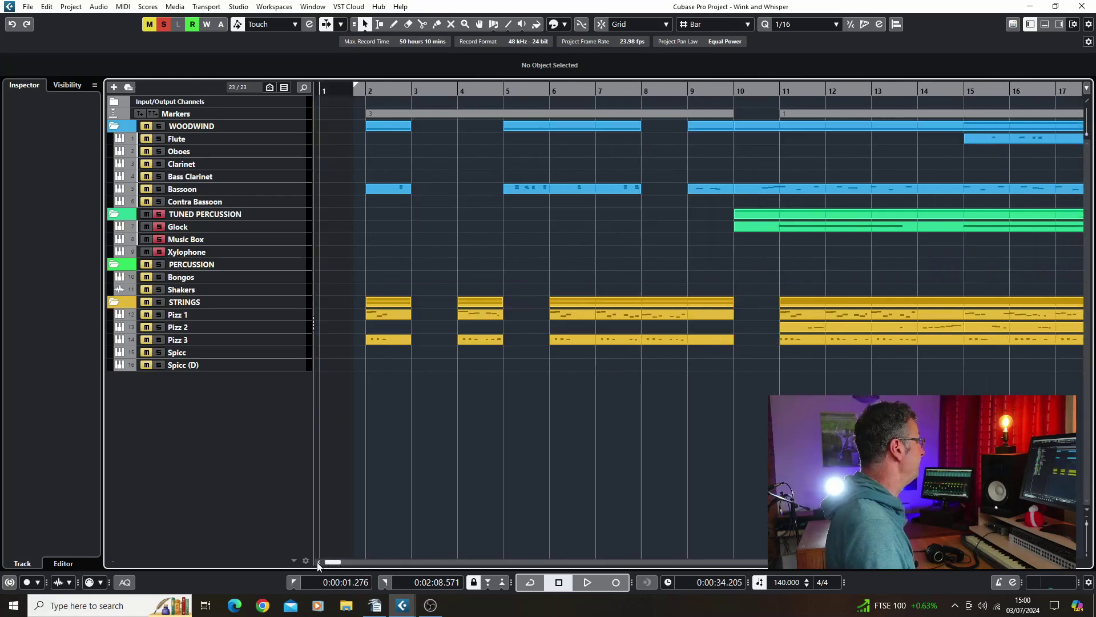
left_click(354, 90)
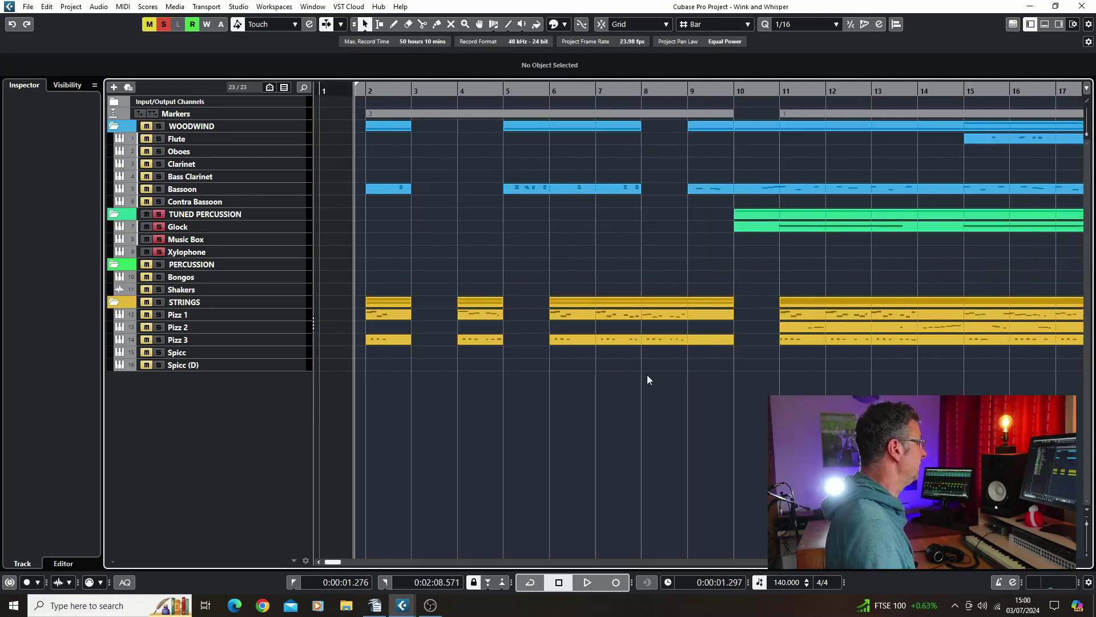
scroll(550, 423, "right", 10)
scroll(589, 455, "left", 10)
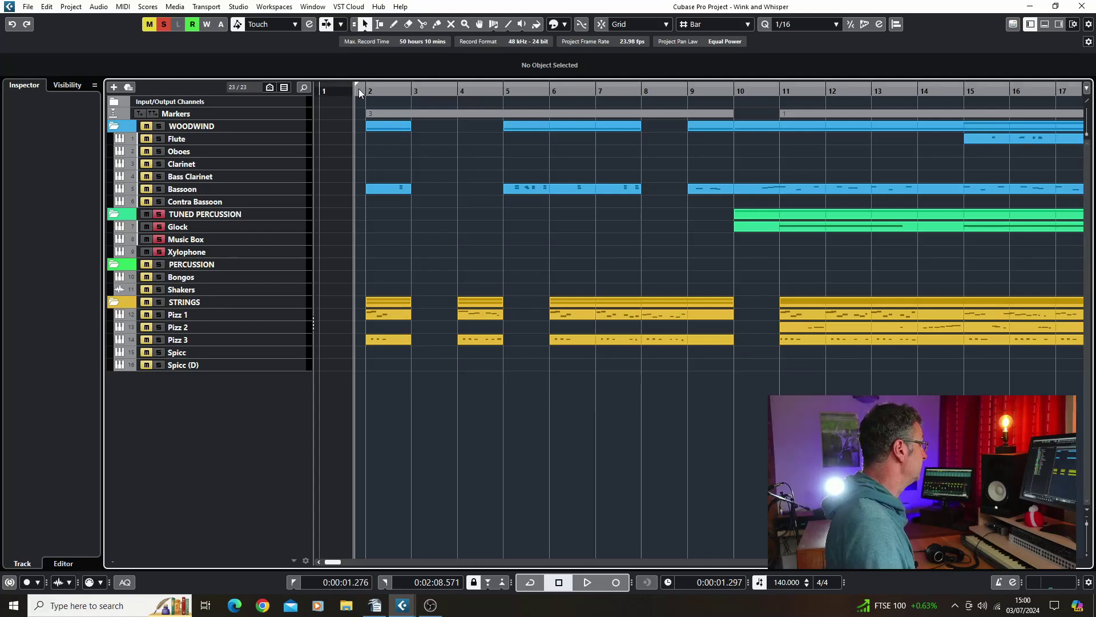
Check the ending near bar 73, then deactivate all solos so every track plays.
scroll(475, 495, "down", 8)
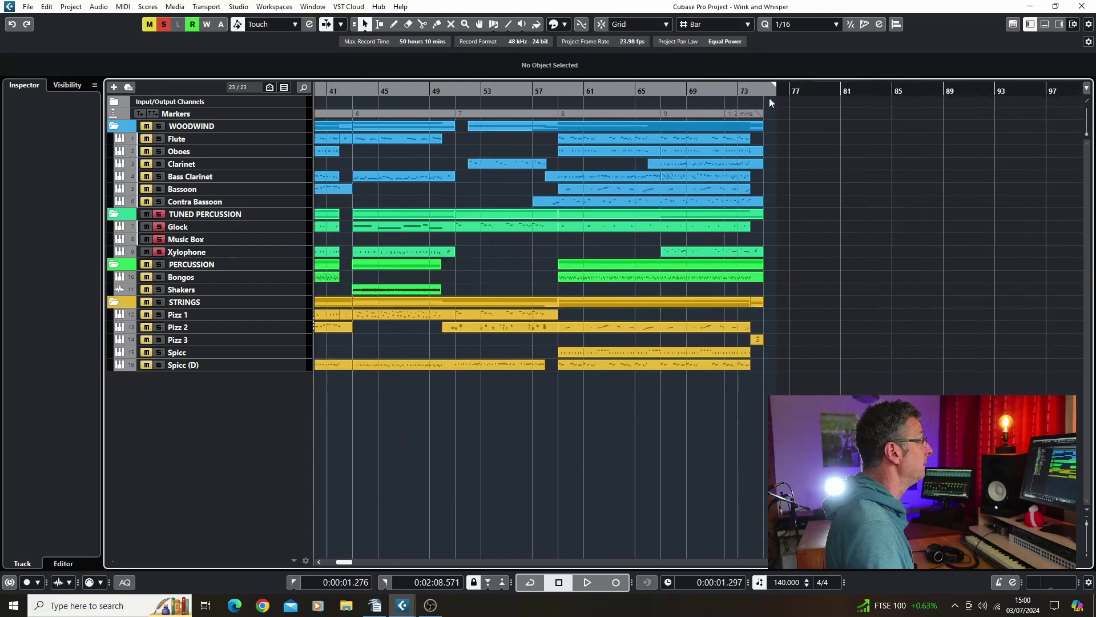
left_click(748, 91)
scroll(710, 124, "up", 9)
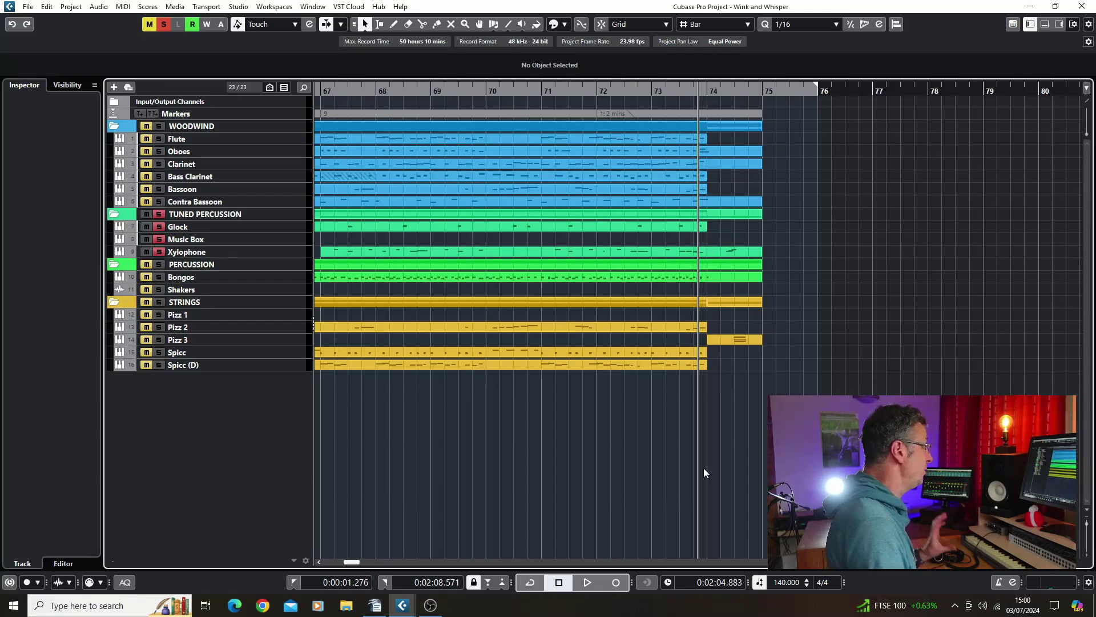
left_click_drag(351, 562, 327, 562)
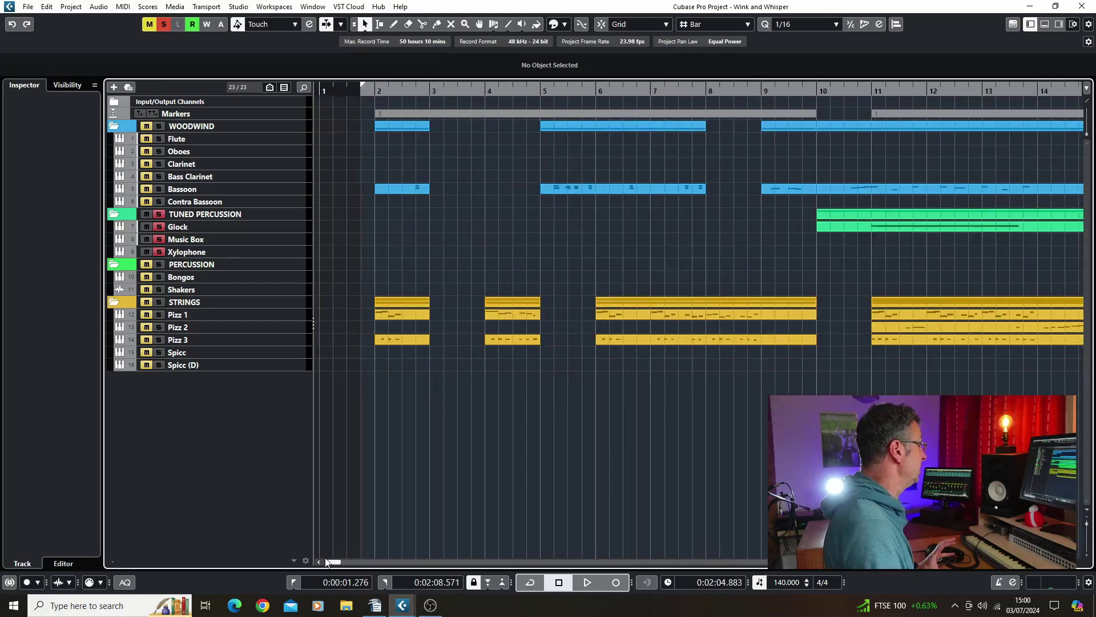
left_click(160, 214)
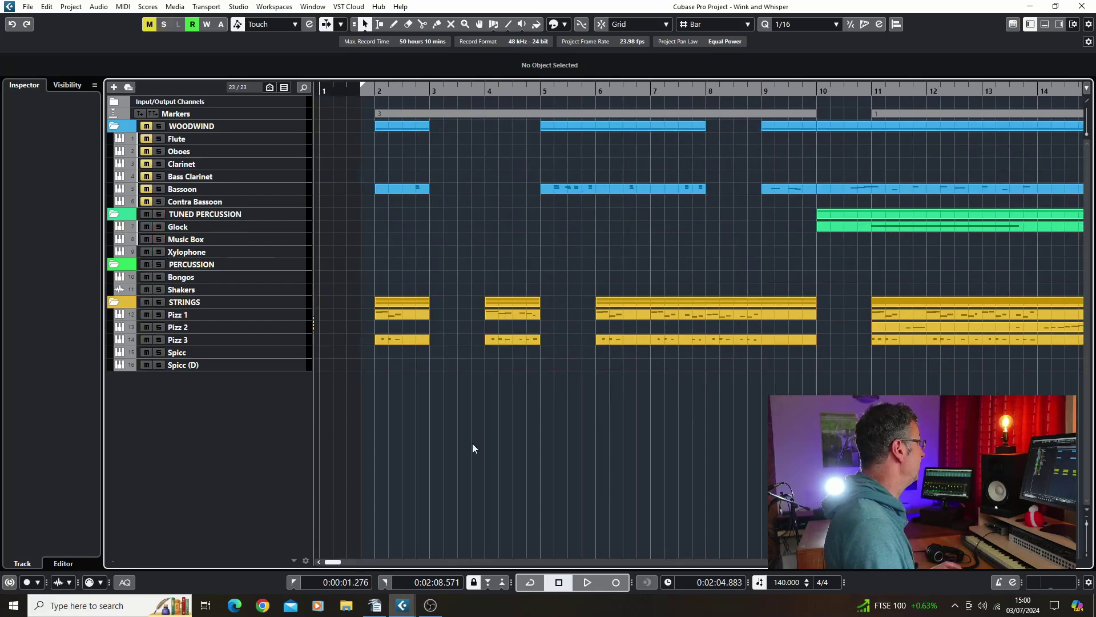